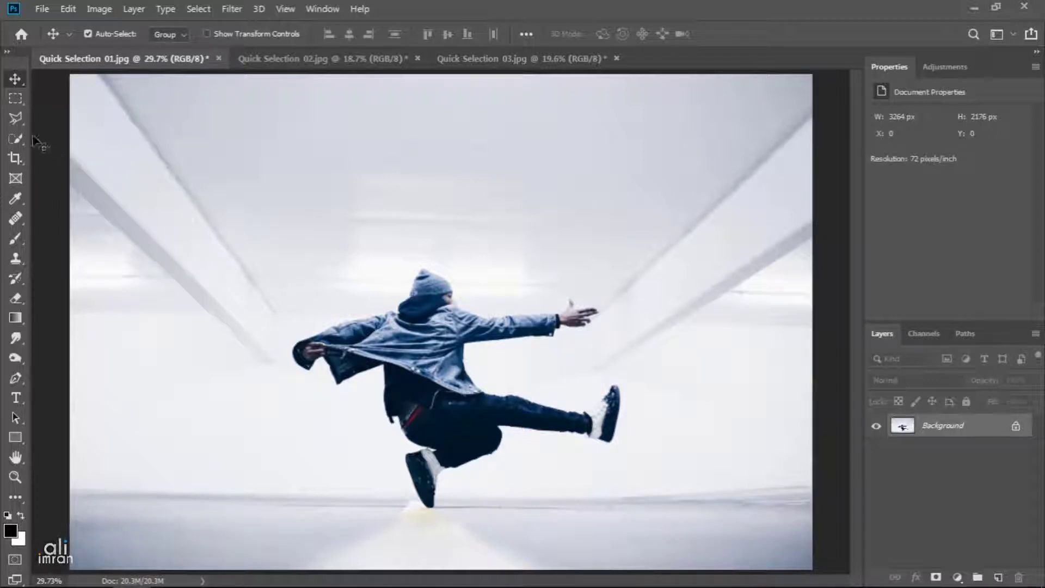
- Select the dancer's hat, jacket, arms, legs and shoes with the Quick Selection tool
{"action": "left_click", "coordinate": [16, 137]}
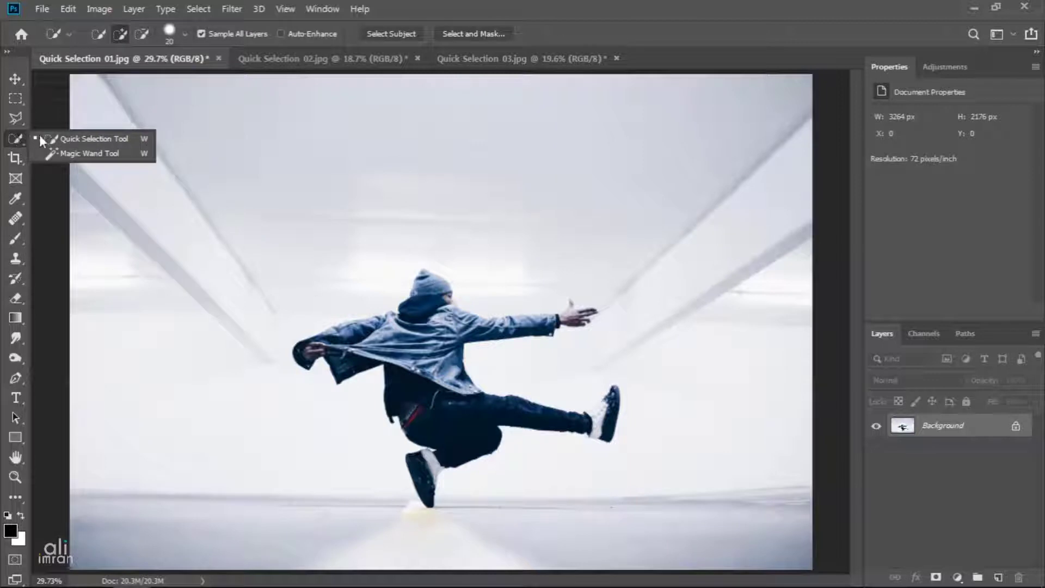
{"action": "left_click", "coordinate": [122, 138]}
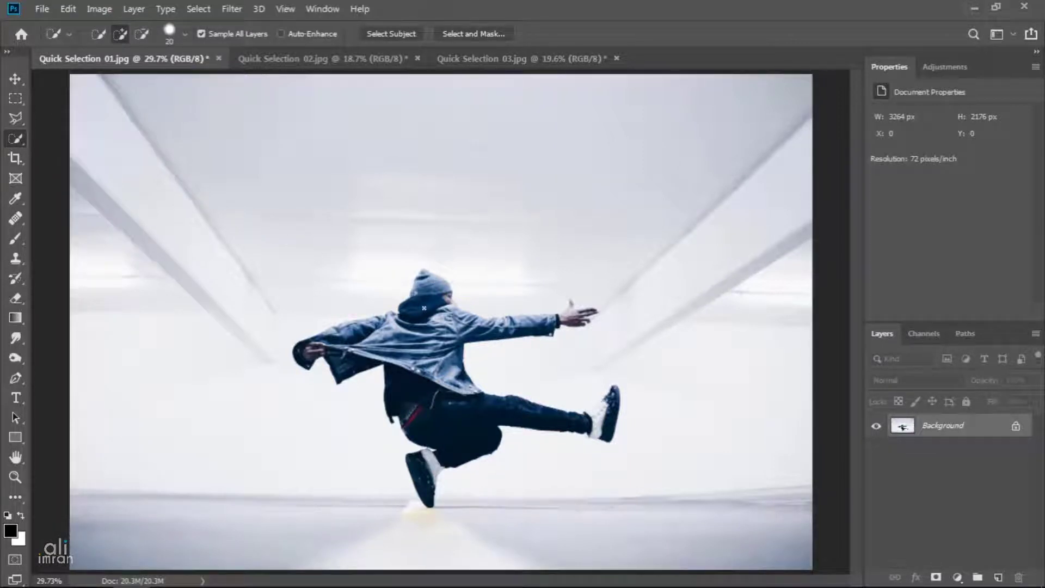
{"action": "scroll", "coordinate": [427, 314], "scroll_direction": "up", "scroll_amount": 3}
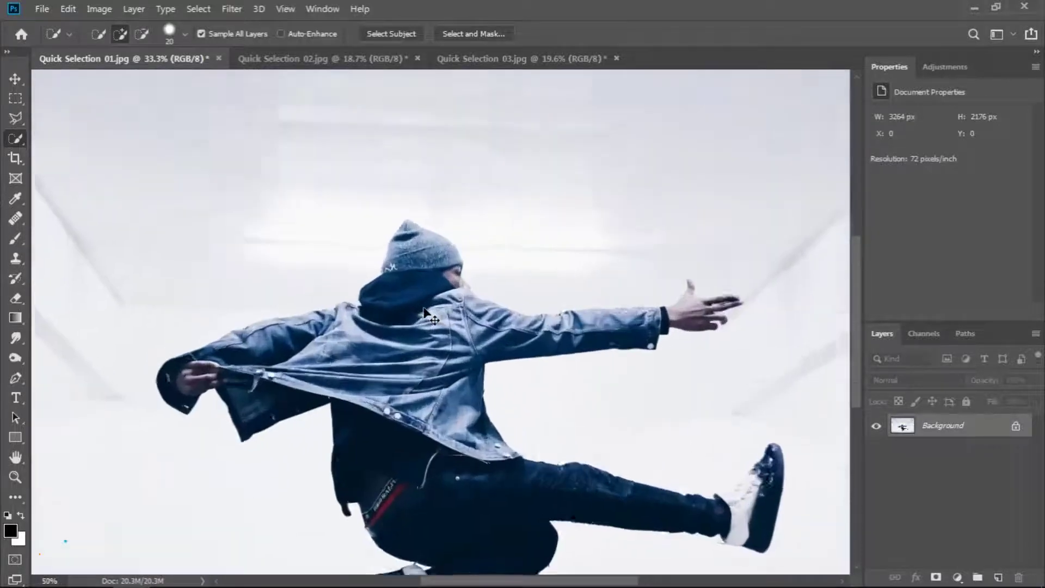
{"action": "left_click_drag", "start_coordinate": [423, 309], "coordinate": [414, 218]}
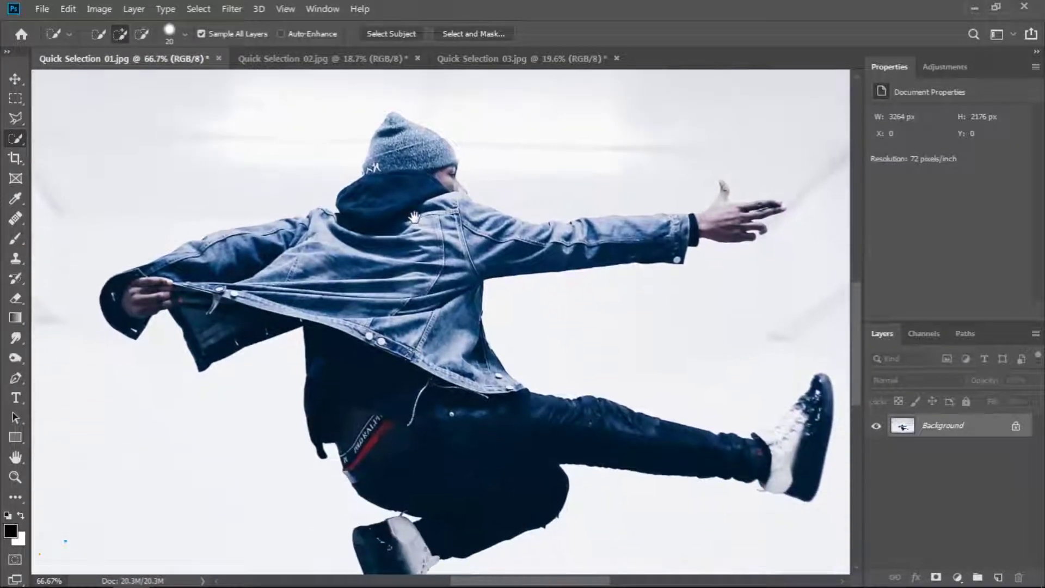
{"action": "mouse_move", "coordinate": [393, 121]}
{"action": "left_mouse_down"}
{"action": "mouse_move", "coordinate": [409, 225]}
{"action": "mouse_move", "coordinate": [386, 131]}
{"action": "mouse_move", "coordinate": [377, 207]}
{"action": "mouse_move", "coordinate": [433, 429]}
{"action": "left_mouse_up"}
{"action": "mouse_move", "coordinate": [453, 466]}
{"action": "left_mouse_down"}
{"action": "mouse_move", "coordinate": [451, 236]}
{"action": "mouse_move", "coordinate": [425, 222]}
{"action": "mouse_move", "coordinate": [481, 230]}
{"action": "mouse_move", "coordinate": [443, 196]}
{"action": "mouse_move", "coordinate": [475, 219]}
{"action": "mouse_move", "coordinate": [577, 247]}
{"action": "mouse_move", "coordinate": [639, 252]}
{"action": "mouse_move", "coordinate": [707, 223]}
{"action": "left_mouse_up"}
{"action": "mouse_move", "coordinate": [405, 245]}
{"action": "left_mouse_down"}
{"action": "mouse_move", "coordinate": [240, 256]}
{"action": "mouse_move", "coordinate": [306, 223]}
{"action": "left_mouse_up"}
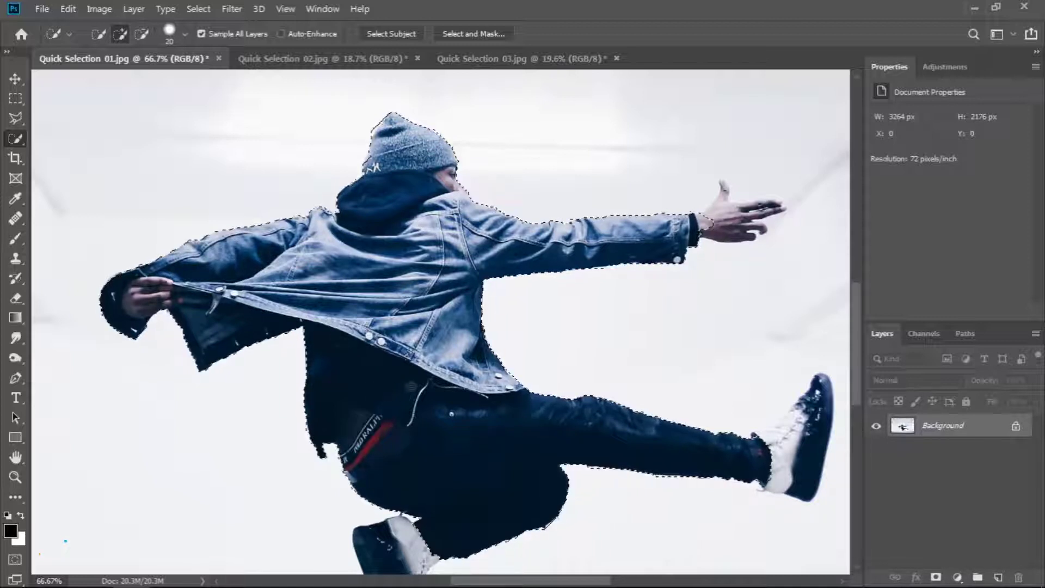
{"action": "scroll", "coordinate": [438, 420], "scroll_direction": "down", "scroll_amount": 3}
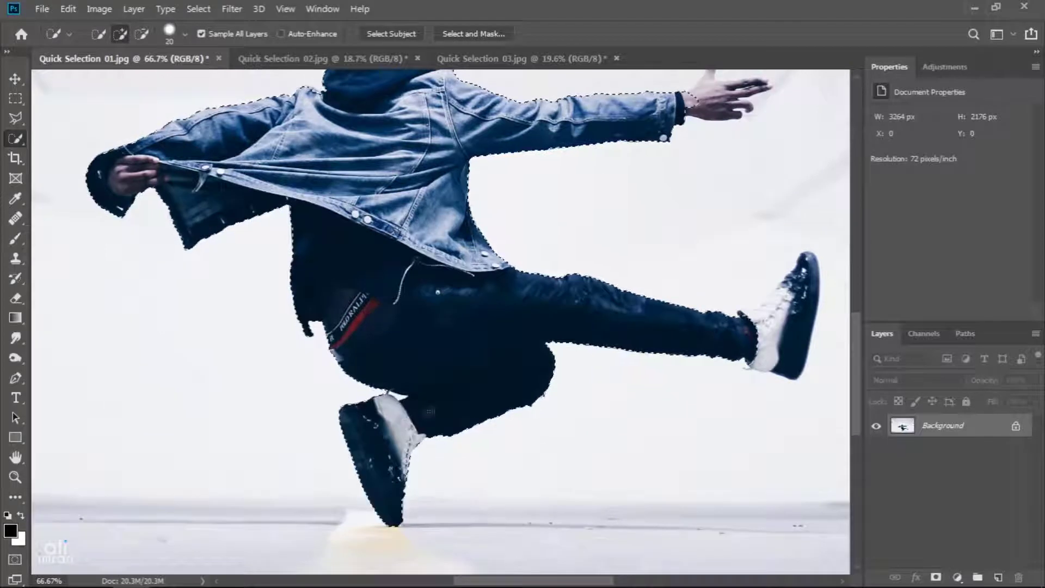
{"action": "mouse_move", "coordinate": [694, 338]}
{"action": "left_mouse_down"}
{"action": "mouse_move", "coordinate": [637, 366]}
{"action": "mouse_move", "coordinate": [705, 371]}
{"action": "mouse_move", "coordinate": [727, 351]}
{"action": "mouse_move", "coordinate": [735, 323]}
{"action": "mouse_move", "coordinate": [720, 344]}
{"action": "mouse_move", "coordinate": [705, 343]}
{"action": "mouse_move", "coordinate": [723, 330]}
{"action": "left_mouse_up"}
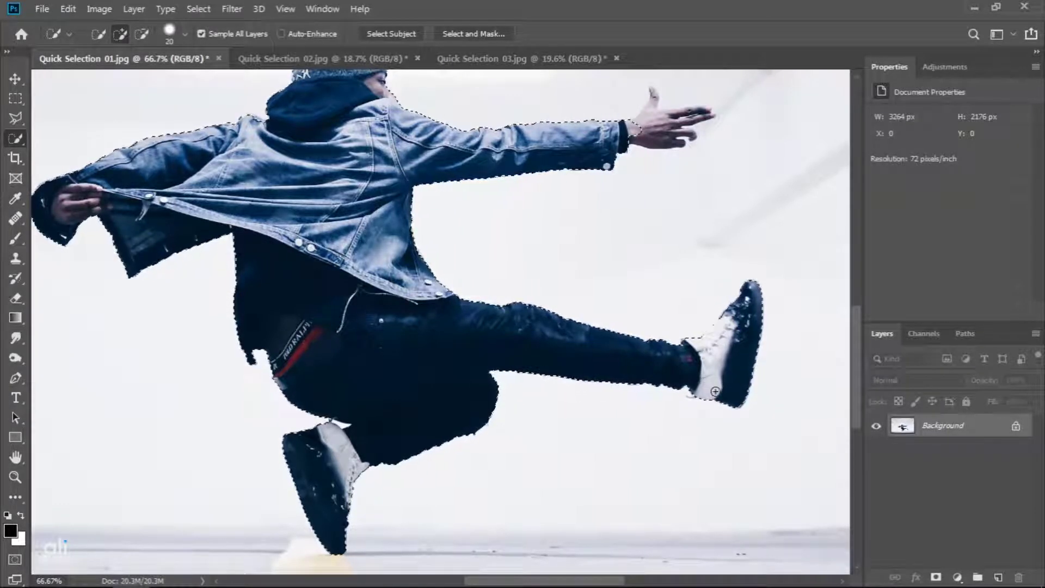
- Add the wrist and palm of the dancer's outstretched hand to the selection
{"action": "left_click_drag", "start_coordinate": [380, 318], "coordinate": [439, 543]}
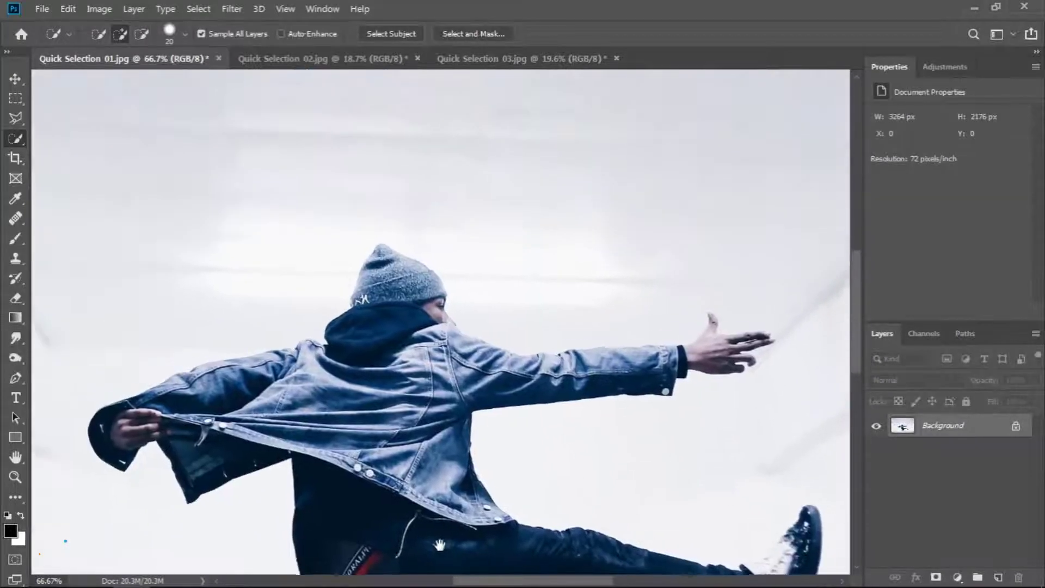
{"action": "left_click_drag", "start_coordinate": [676, 368], "coordinate": [629, 379]}
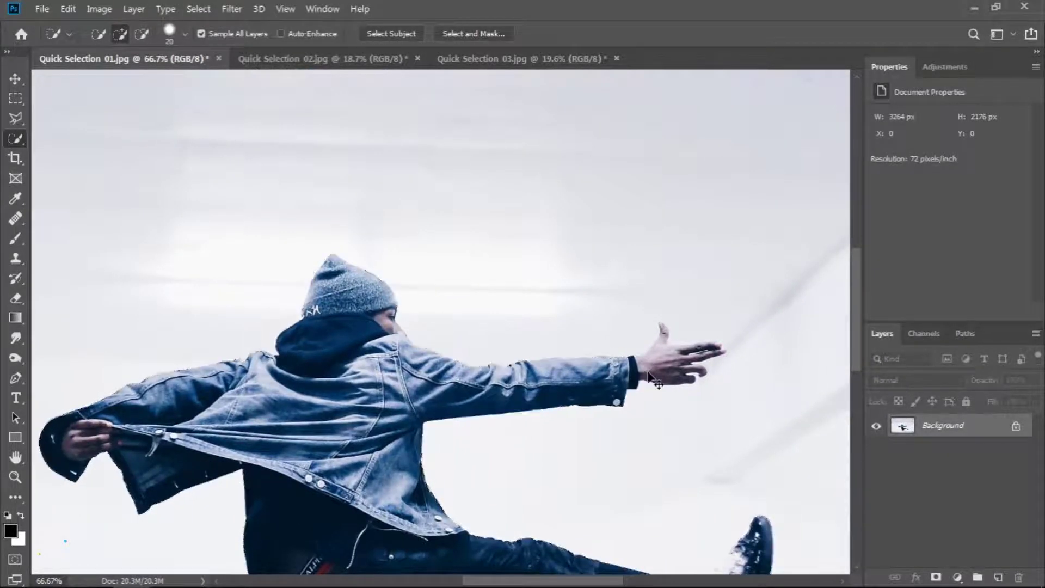
{"action": "key", "text": "ctrl+plus"}
{"action": "key", "text": "ctrl+plus"}
{"action": "left_click_drag", "start_coordinate": [778, 446], "coordinate": [223, 354]}
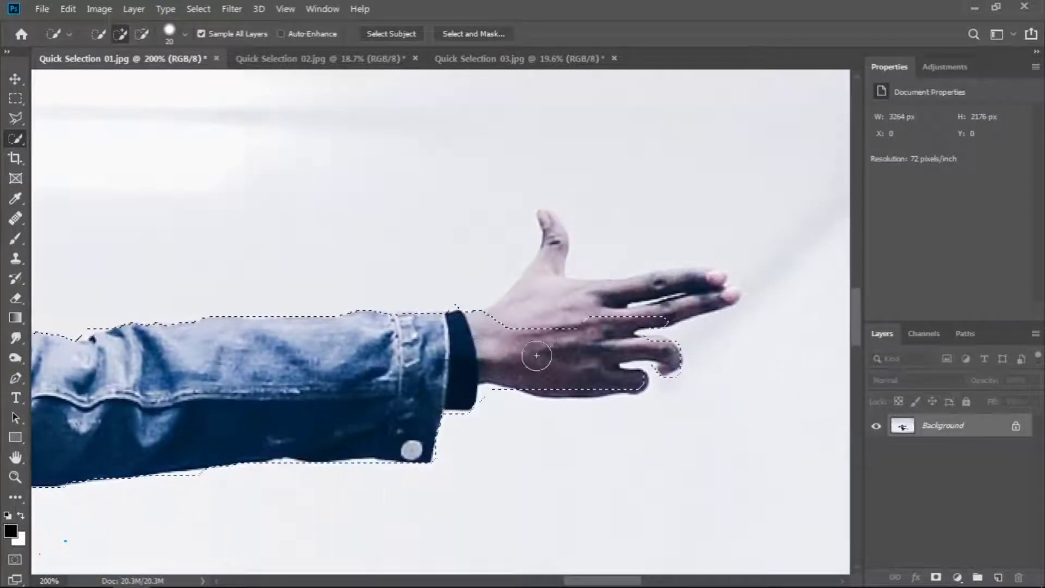
{"action": "mouse_move", "coordinate": [561, 311]}
{"action": "left_mouse_down"}
{"action": "mouse_move", "coordinate": [486, 381]}
{"action": "mouse_move", "coordinate": [511, 357]}
{"action": "left_mouse_up"}
- Reduce the brush size to 9 and subtract the background patch beneath the wrist from the selection
{"action": "key", "text": "bracketleft"}
{"action": "key", "text": "bracketleft"}
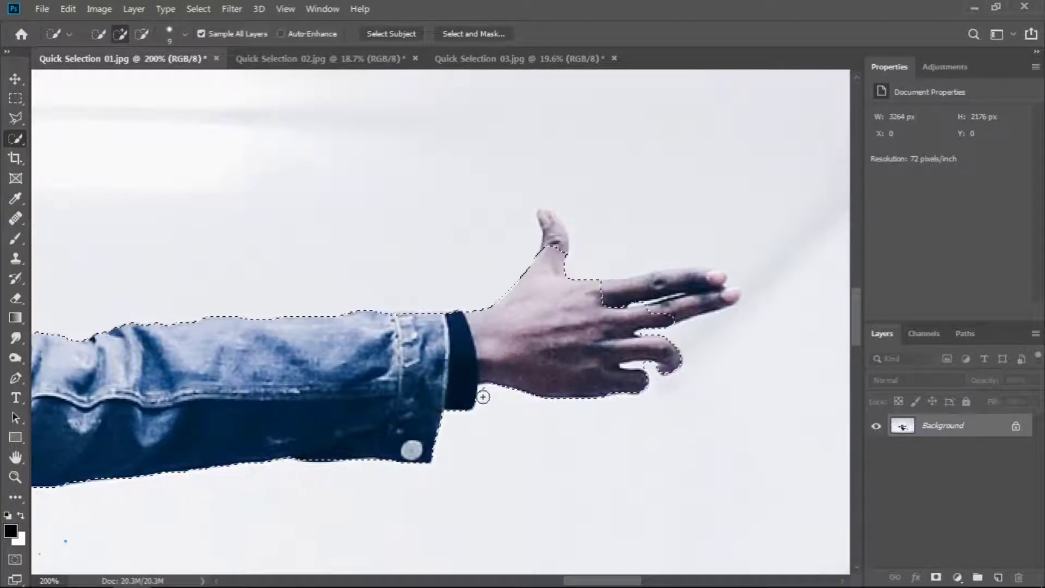
{"action": "key", "text": "alt"}
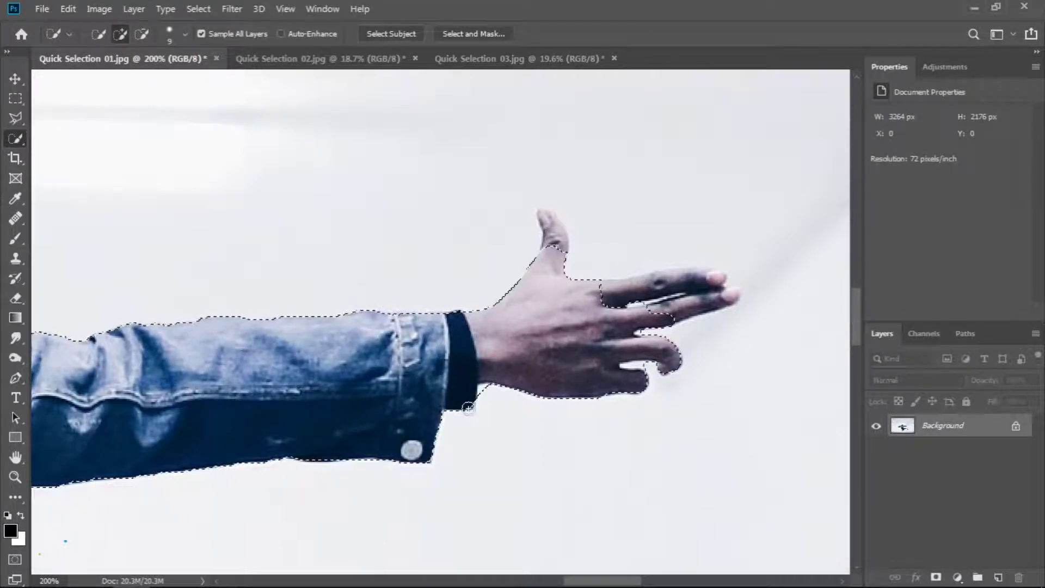
{"action": "key", "text": "alt"}
{"action": "left_click", "coordinate": [485, 395], "text": "alt"}
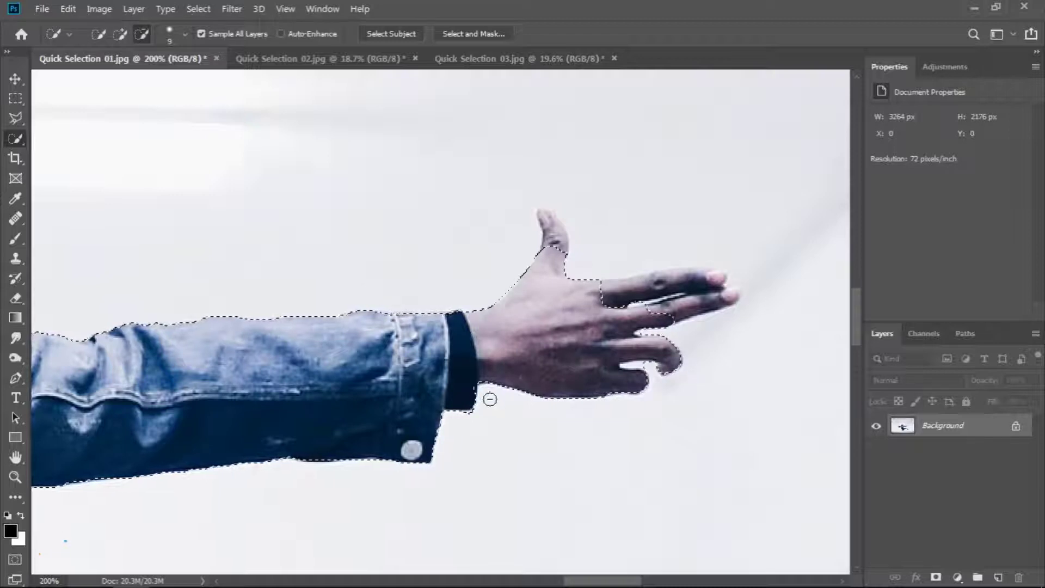
- Add the thumb and extended fingers to the selection and check its edge around the shoulder, hood and hat
{"action": "left_click_drag", "start_coordinate": [553, 247], "coordinate": [551, 225]}
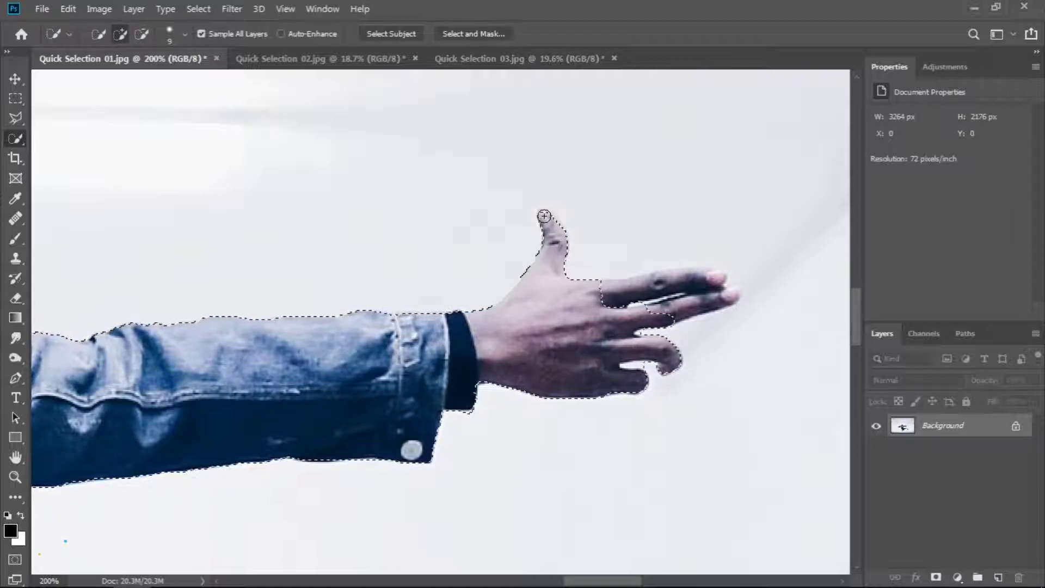
{"action": "mouse_move", "coordinate": [613, 285]}
{"action": "left_mouse_down"}
{"action": "mouse_move", "coordinate": [725, 284]}
{"action": "mouse_move", "coordinate": [701, 272]}
{"action": "mouse_move", "coordinate": [682, 278]}
{"action": "mouse_move", "coordinate": [679, 307]}
{"action": "mouse_move", "coordinate": [729, 295]}
{"action": "mouse_move", "coordinate": [728, 309]}
{"action": "mouse_move", "coordinate": [719, 283]}
{"action": "left_mouse_up"}
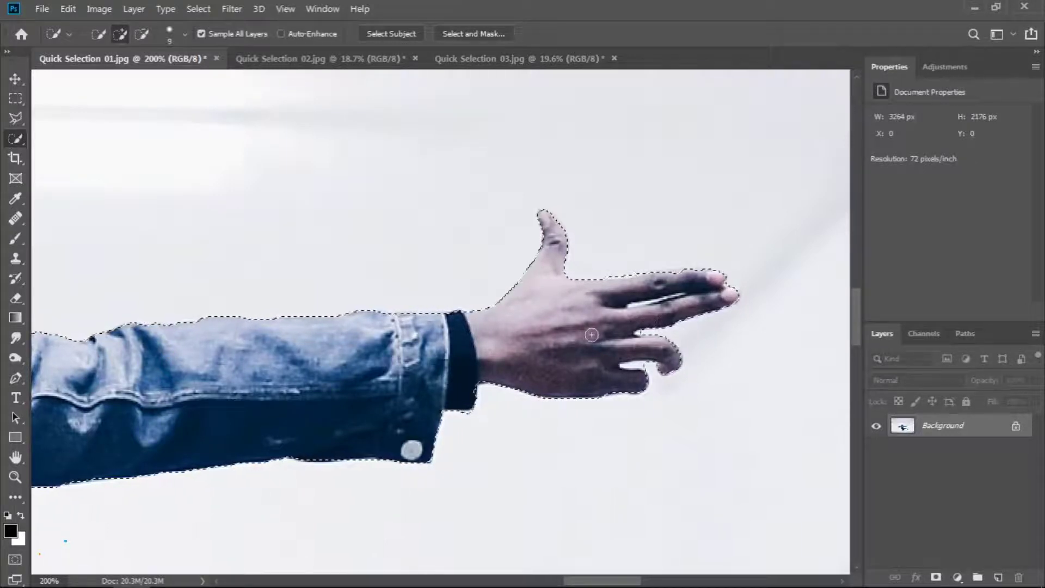
{"action": "left_click_drag", "start_coordinate": [280, 394], "coordinate": [655, 389]}
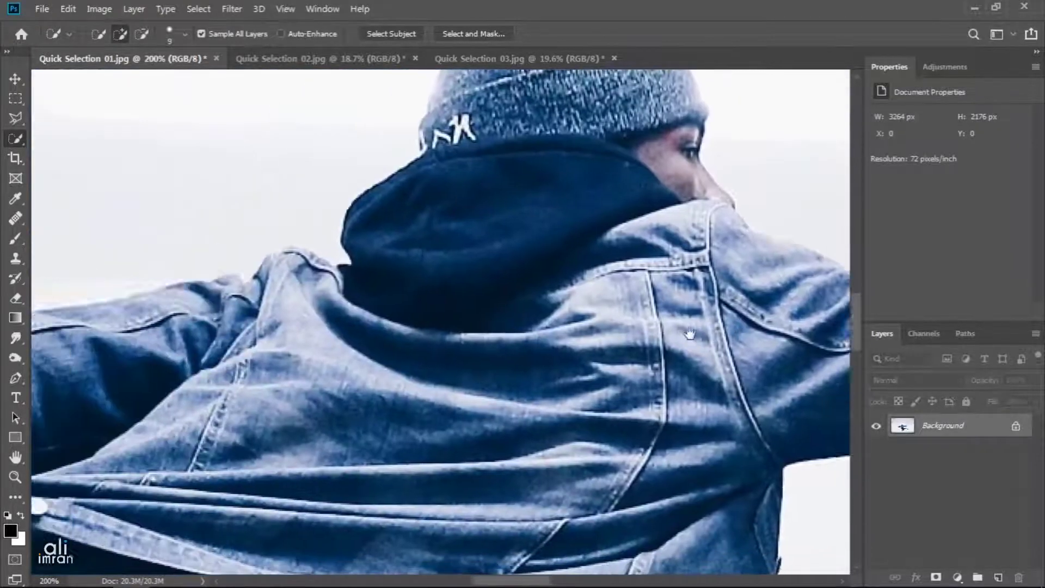
{"action": "left_click_drag", "start_coordinate": [289, 430], "coordinate": [375, 442]}
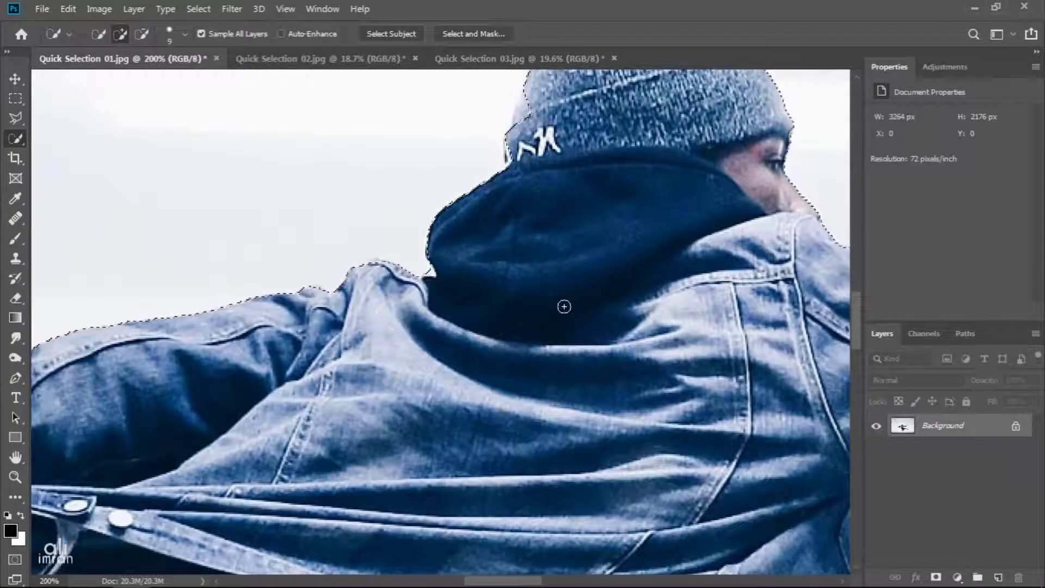
{"action": "scroll", "coordinate": [551, 309], "scroll_direction": "up", "scroll_amount": 5}
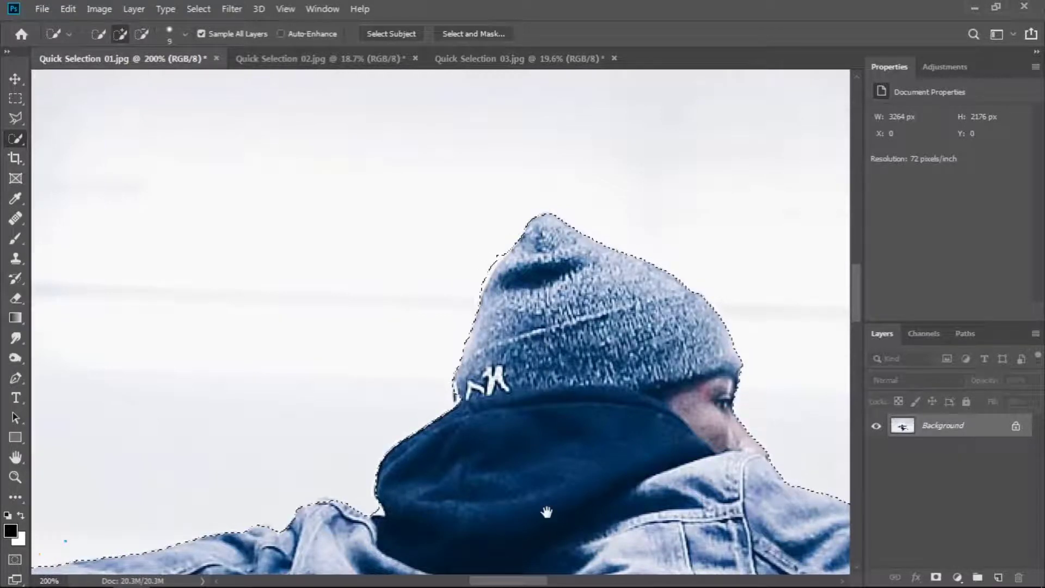
{"action": "left_click_drag", "start_coordinate": [544, 509], "coordinate": [548, 311]}
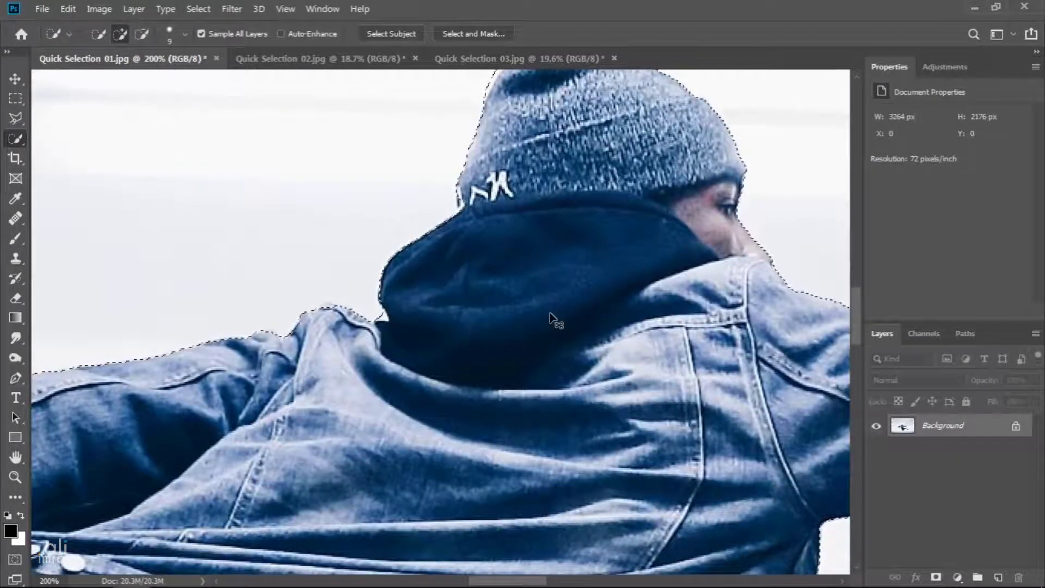
{"action": "key", "text": "ctrl+0"}
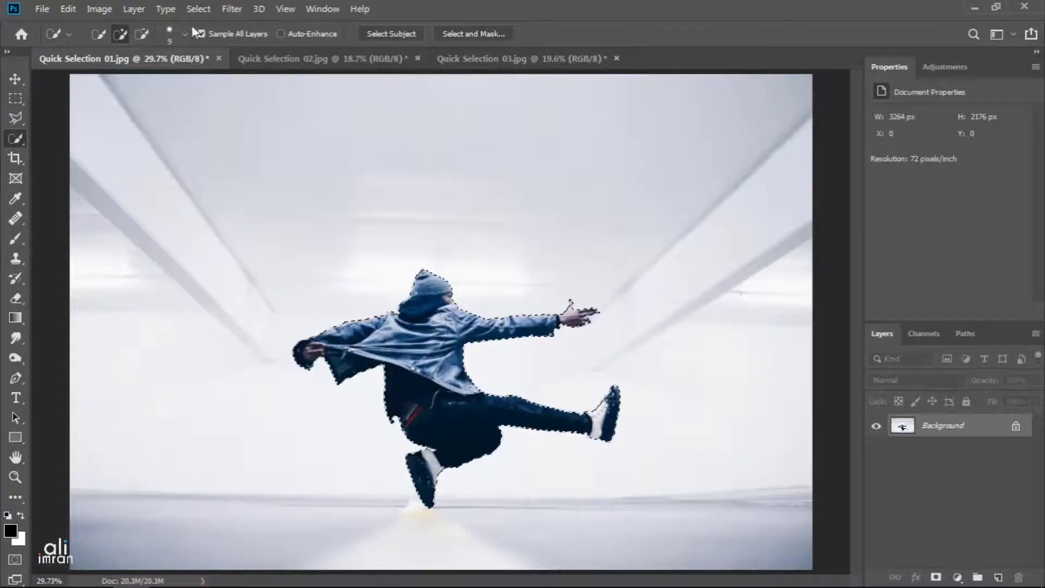
- Copy the selected dancer, paste it onto a new layer, and check the cutout with the Background layer temporarily hidden
{"action": "left_click", "coordinate": [16, 78]}
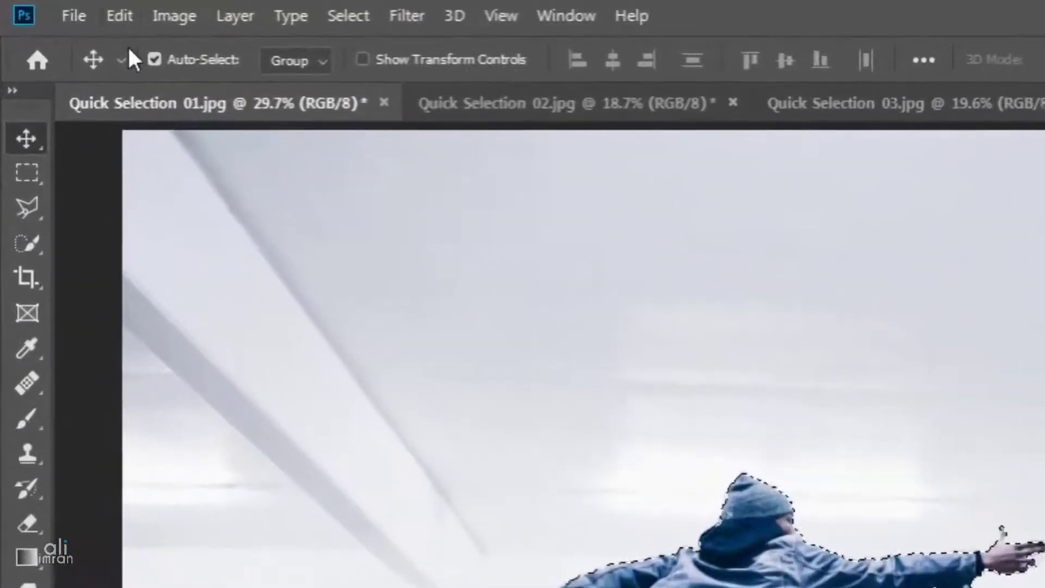
{"action": "left_click", "coordinate": [122, 15]}
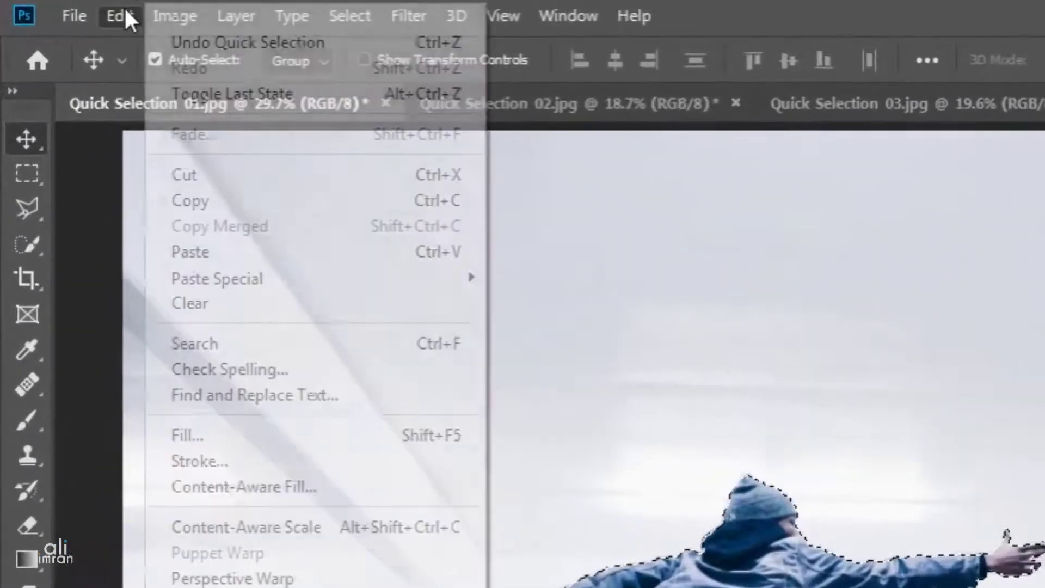
{"action": "left_click", "coordinate": [362, 203]}
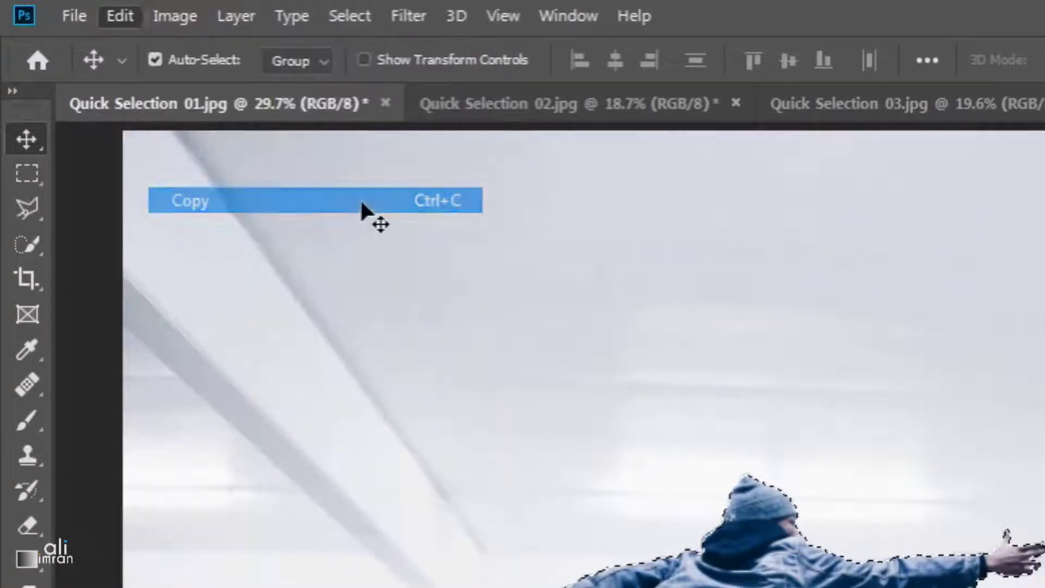
{"action": "left_click", "coordinate": [116, 16]}
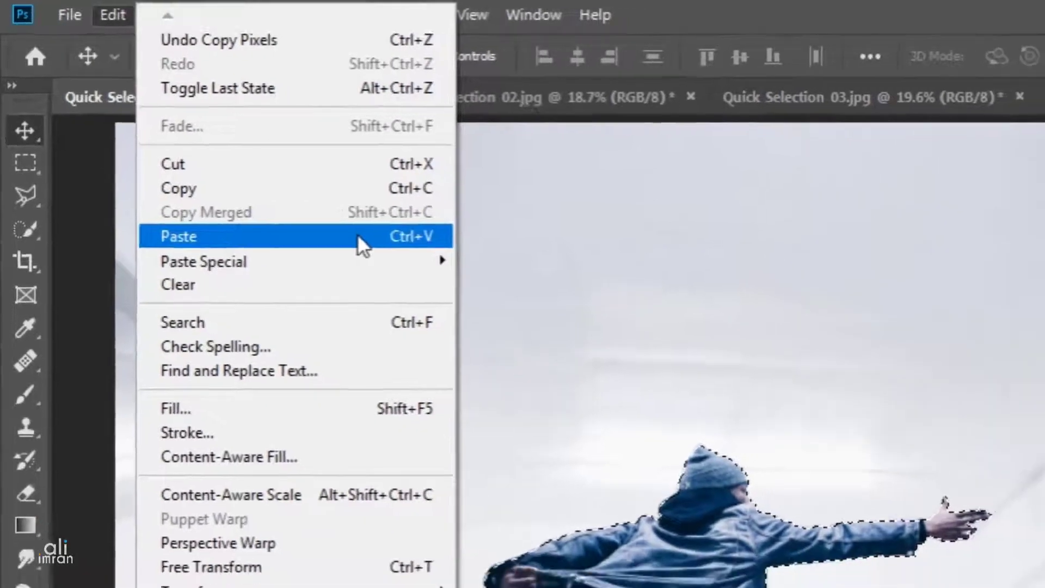
{"action": "left_click", "coordinate": [381, 251]}
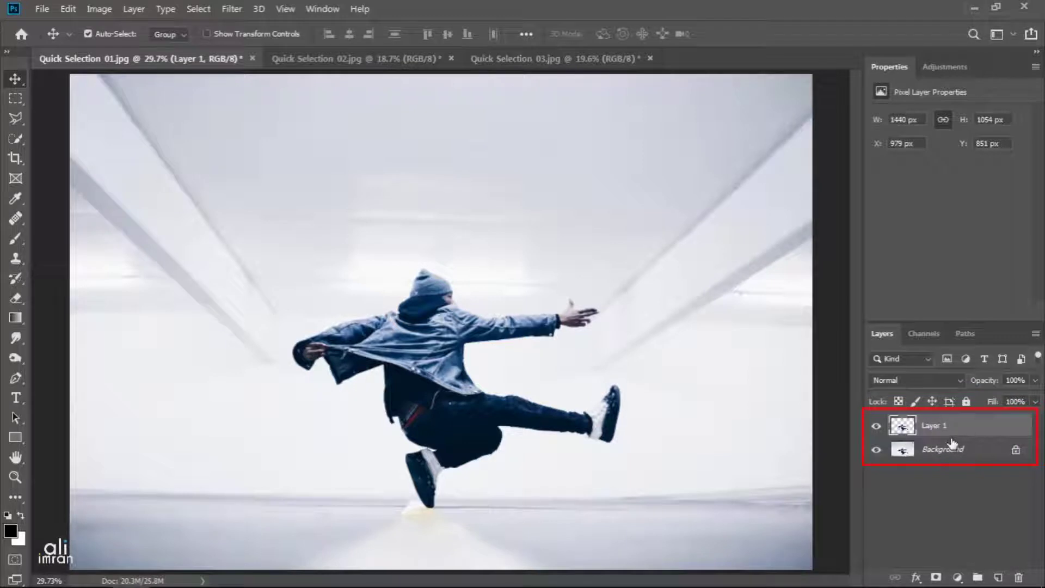
{"action": "left_click", "coordinate": [876, 451]}
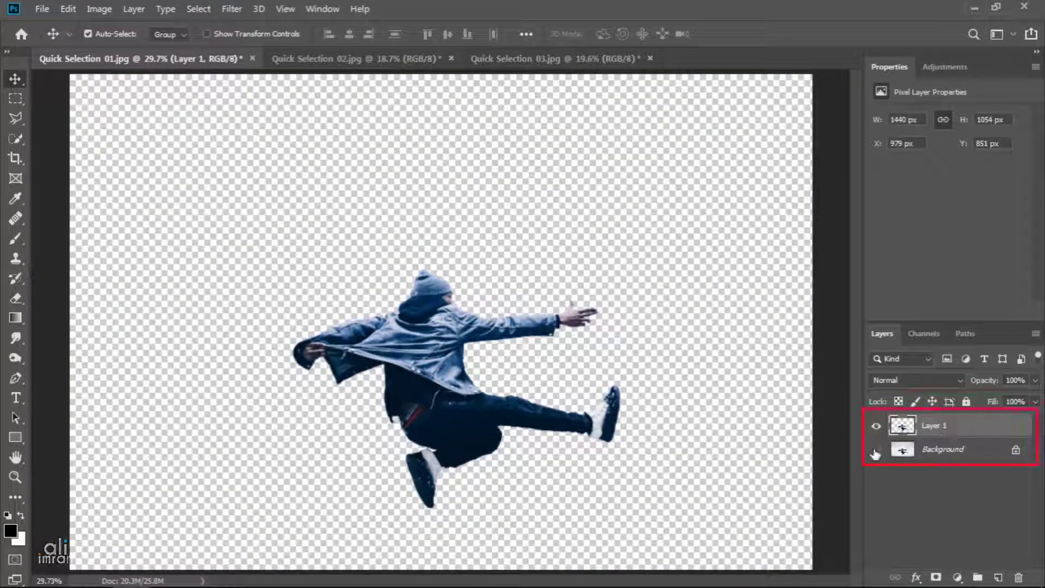
{"action": "left_click", "coordinate": [876, 451]}
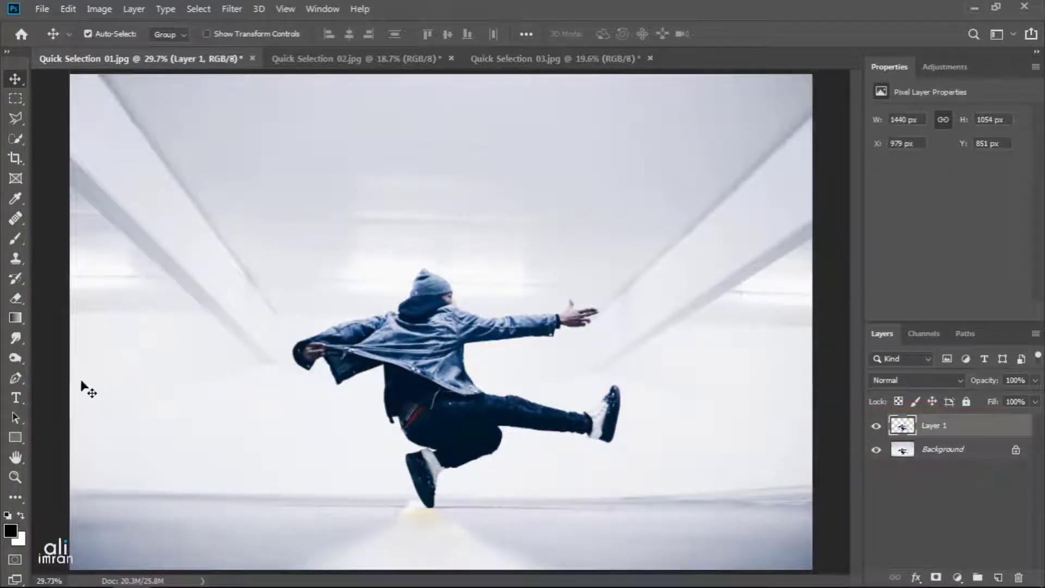
- Add the white text "TALENT" above the dancer in Roboto Condensed Bold, 72 pt
{"action": "left_click", "coordinate": [15, 398]}
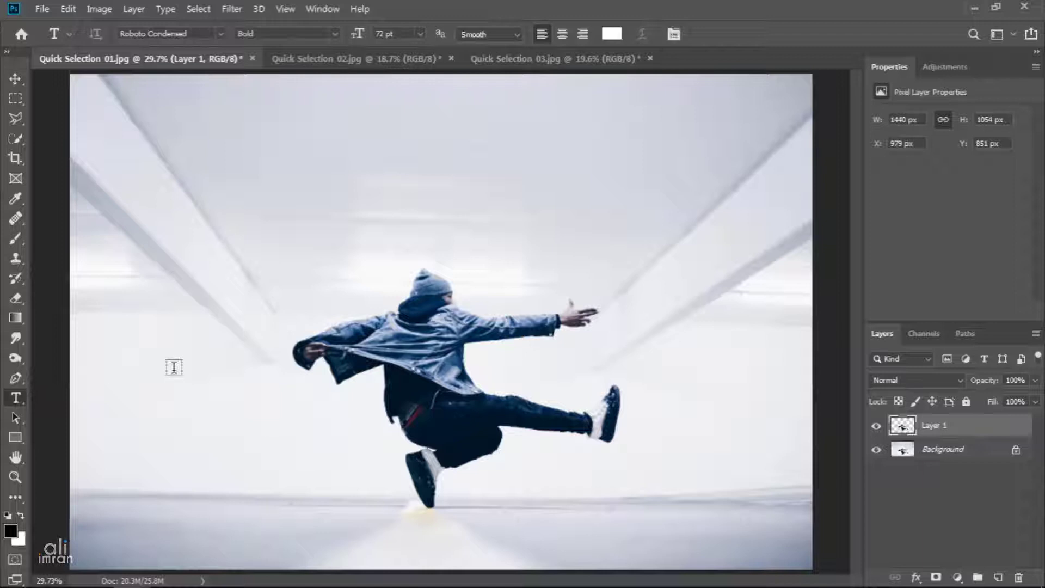
{"action": "left_click", "coordinate": [334, 186]}
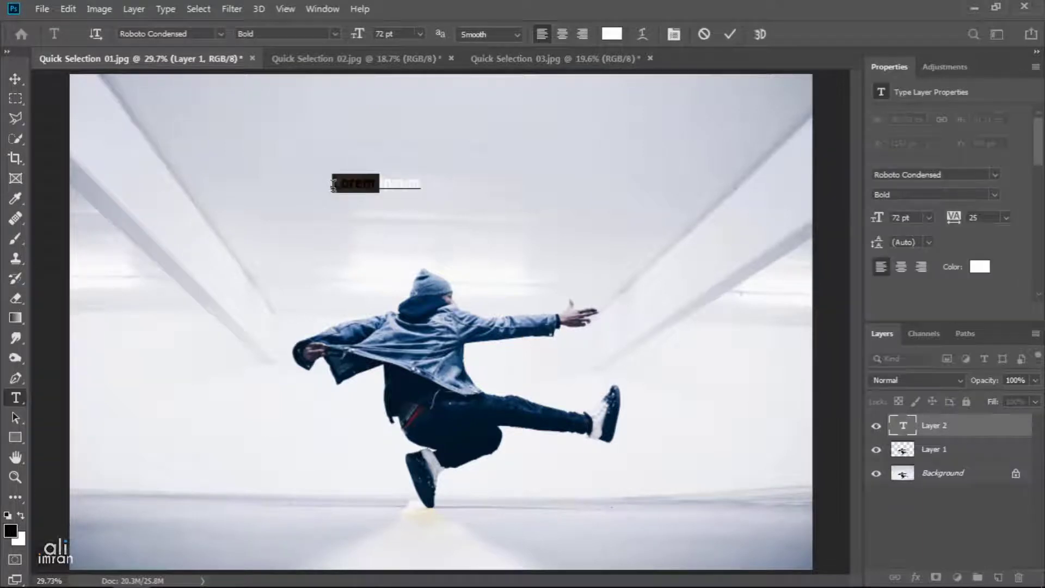
{"action": "type", "text": "Ali"}
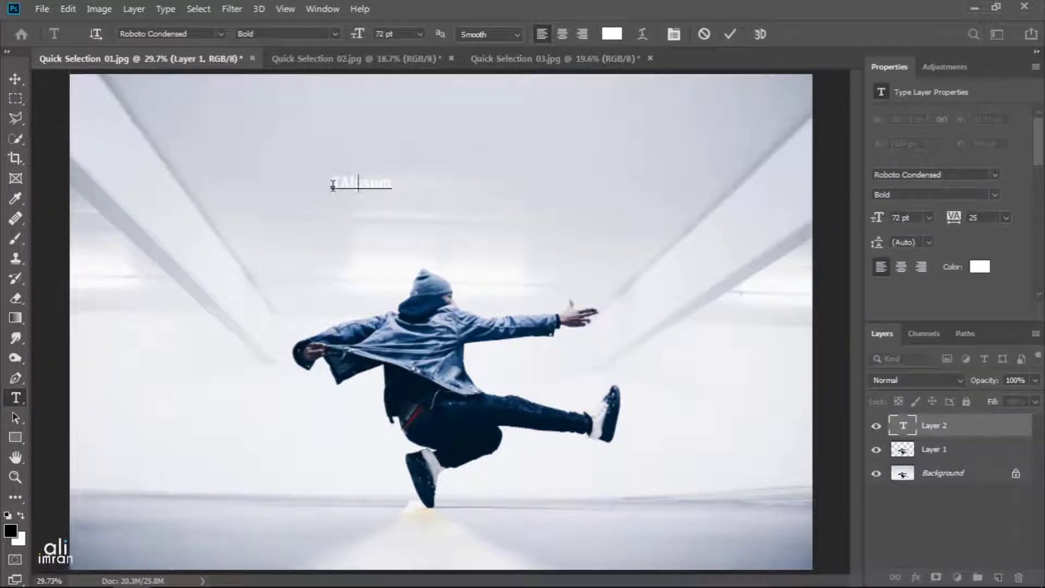
{"action": "type", "text": "ENT"}
{"action": "left_click", "coordinate": [731, 35]}
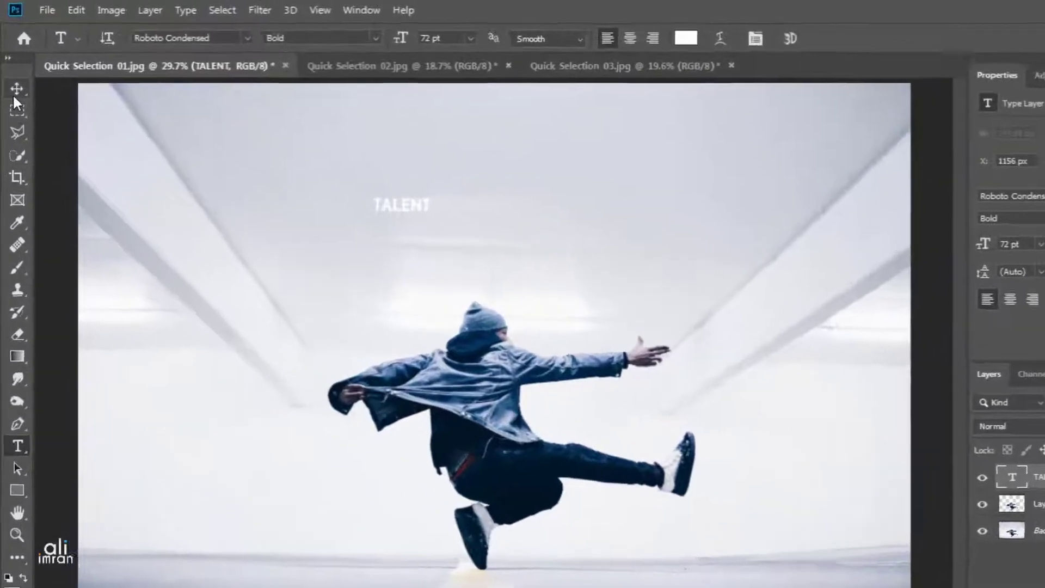
- Free Transform the TALENT text to about 904 pt so it nearly spans the photo, and move it down over the dancer's legs
{"action": "left_click", "coordinate": [15, 78]}
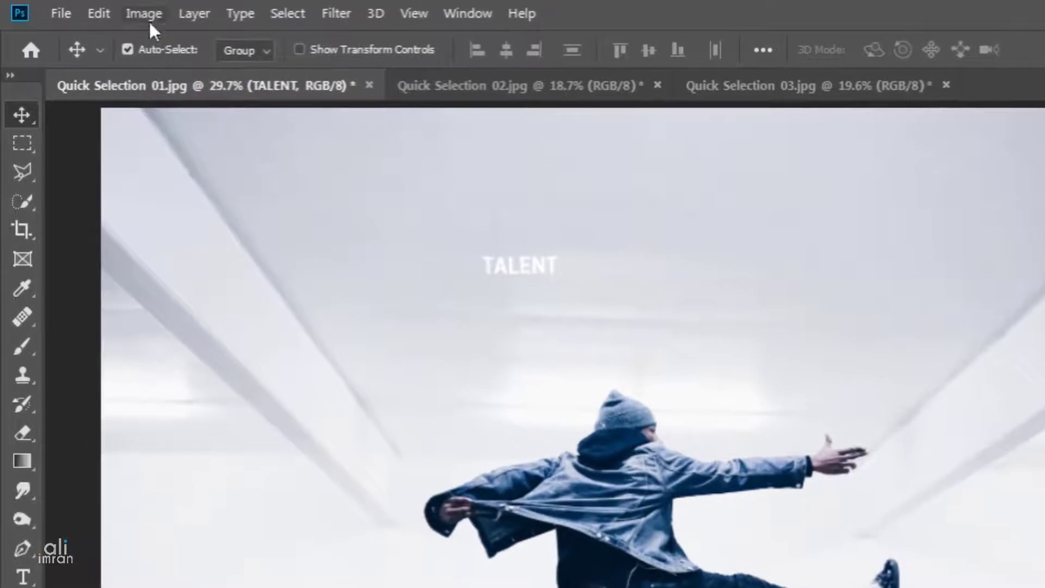
{"action": "left_click", "coordinate": [99, 14]}
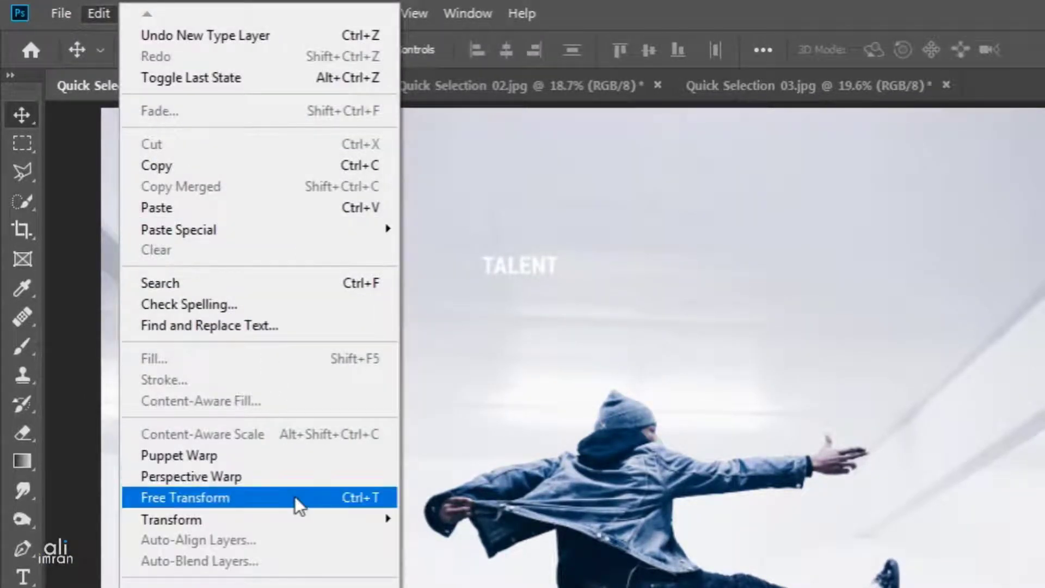
{"action": "left_click", "coordinate": [324, 497]}
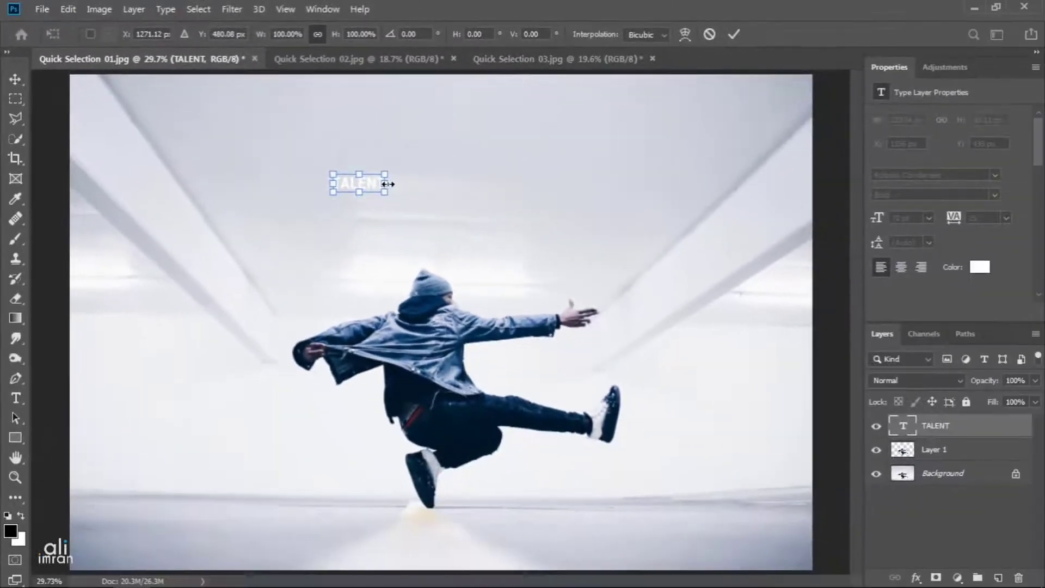
{"action": "left_click_drag", "start_coordinate": [384, 184], "coordinate": [802, 226]}
{"action": "left_click_drag", "start_coordinate": [333, 184], "coordinate": [206, 194]}
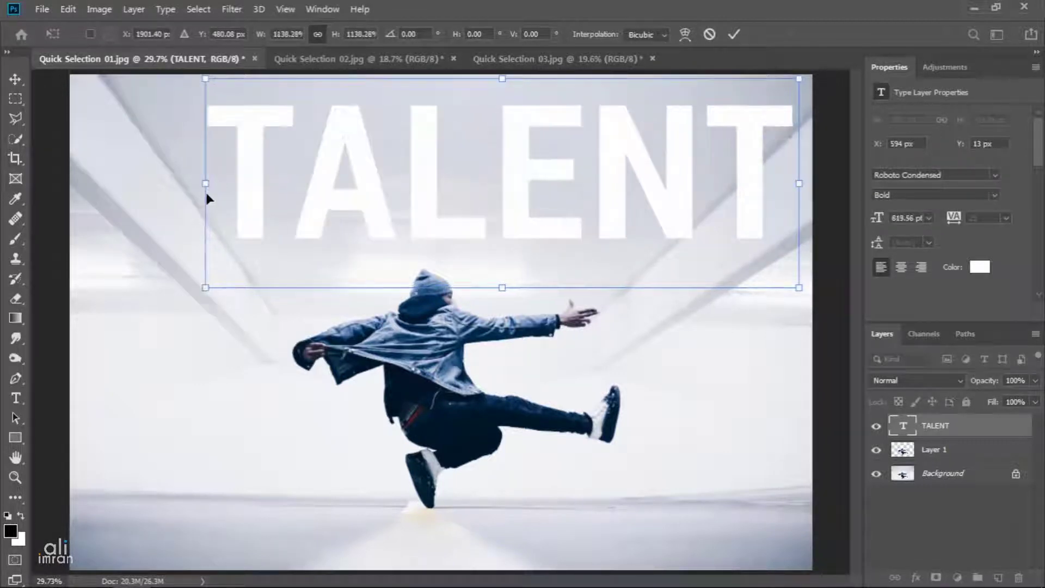
{"action": "left_click_drag", "start_coordinate": [204, 188], "coordinate": [145, 185]}
{"action": "left_click", "coordinate": [734, 38]}
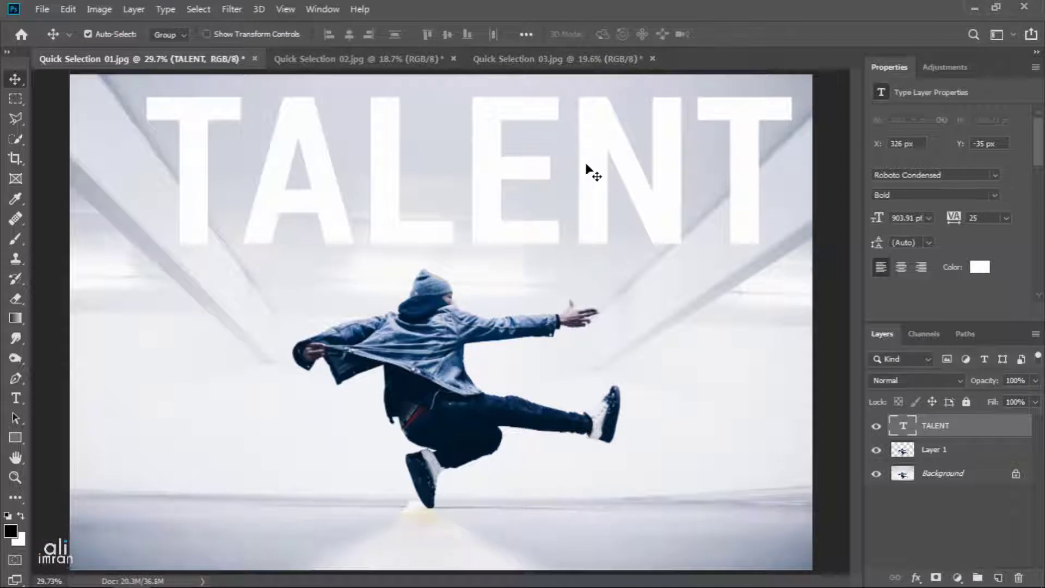
{"action": "left_click_drag", "start_coordinate": [587, 165], "coordinate": [599, 434]}
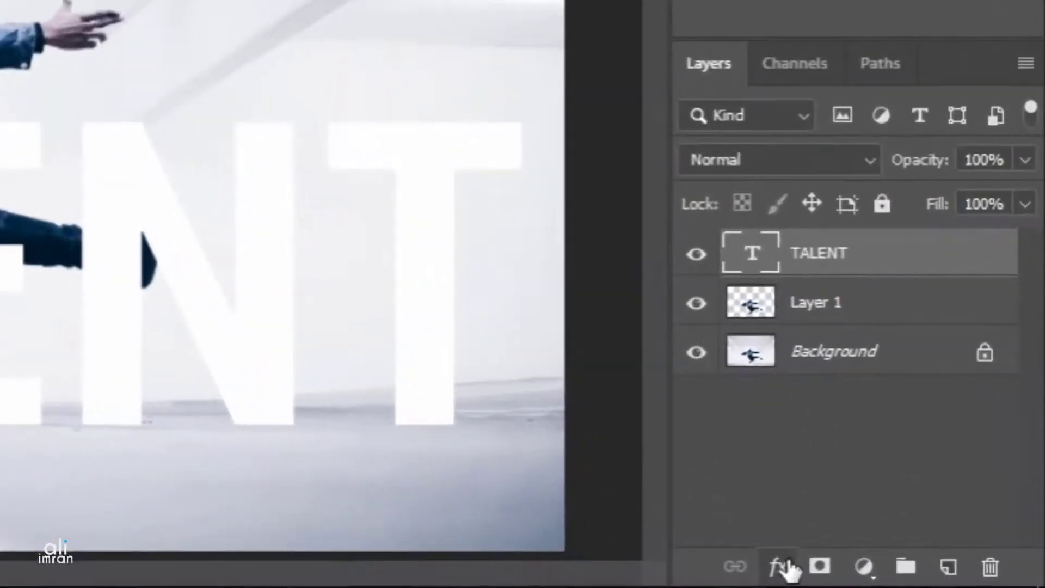
- Apply a linear gray-to-white Gradient Overlay at 90° to the TALENT layer and place that layer below Layer 1
{"action": "left_click", "coordinate": [916, 578]}
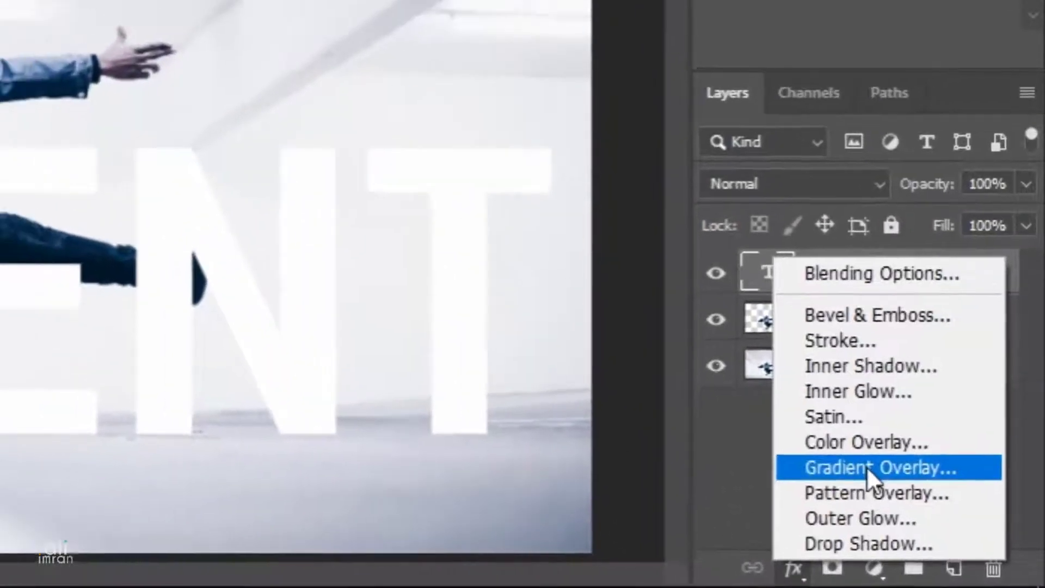
{"action": "left_click", "coordinate": [867, 463]}
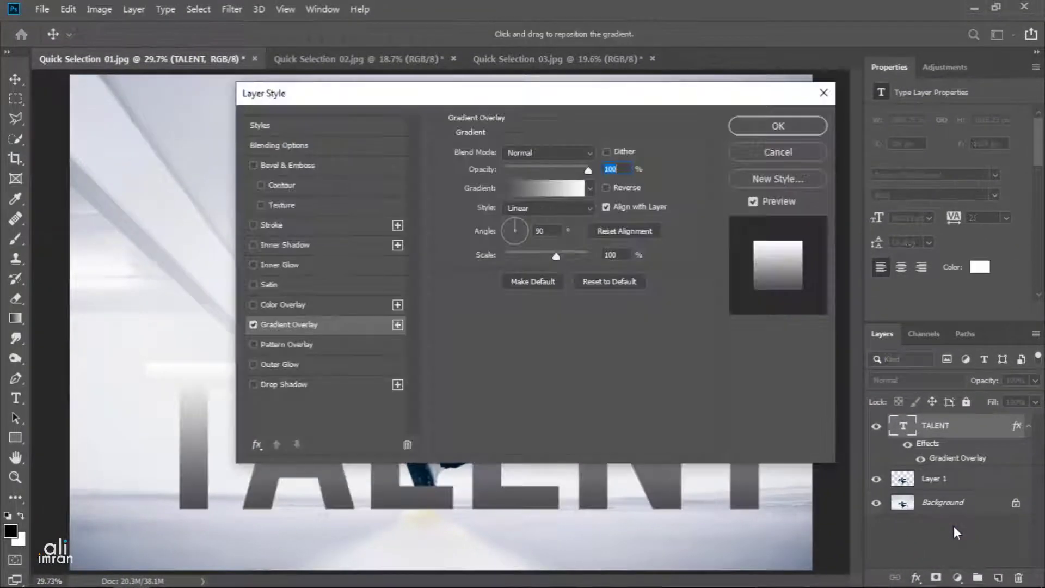
{"action": "left_click_drag", "start_coordinate": [613, 92], "coordinate": [562, 121]}
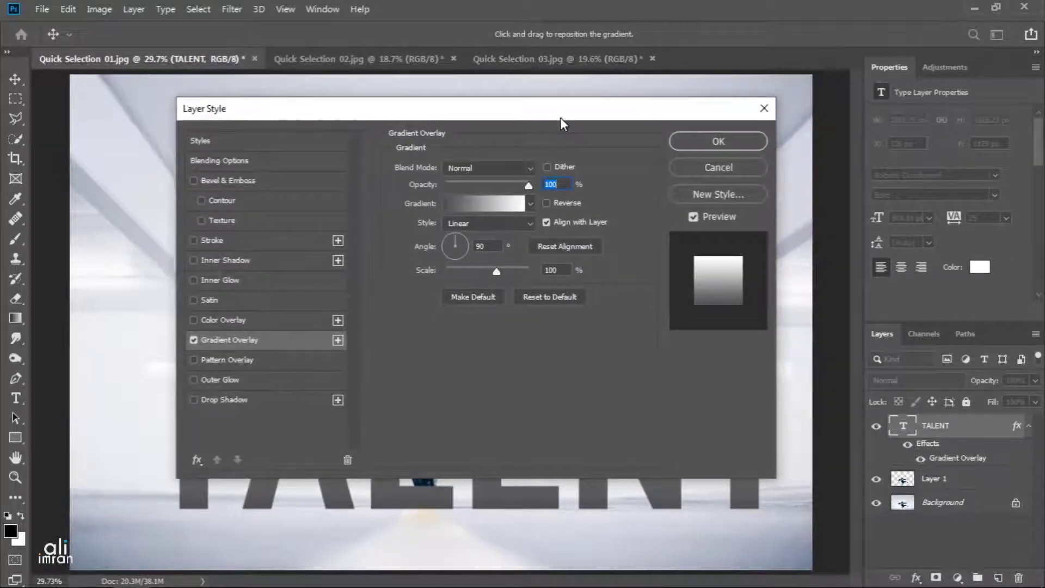
{"action": "left_click", "coordinate": [712, 142]}
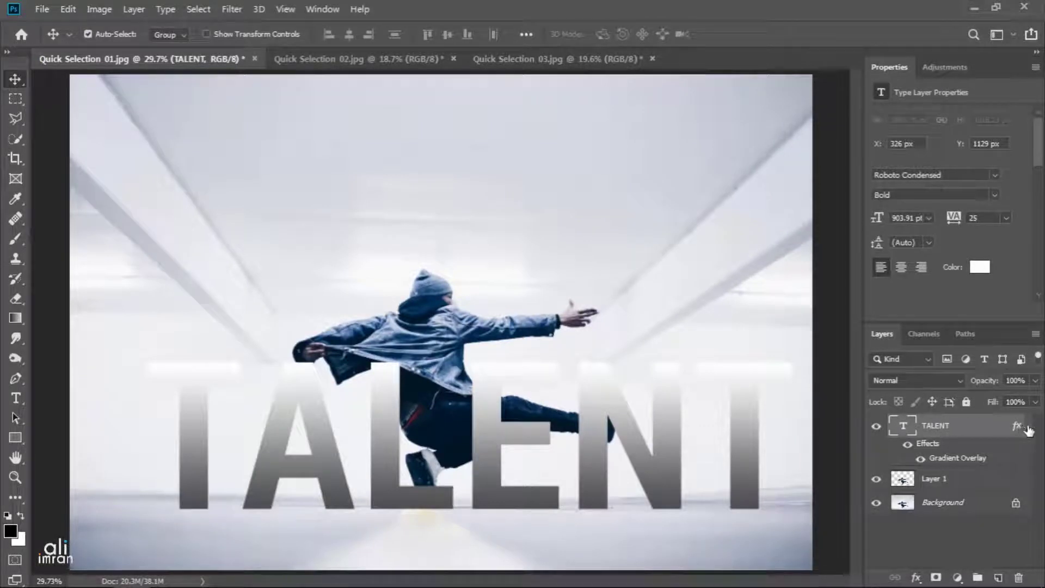
{"action": "left_click", "coordinate": [1026, 427]}
{"action": "left_click_drag", "start_coordinate": [949, 427], "coordinate": [956, 468]}
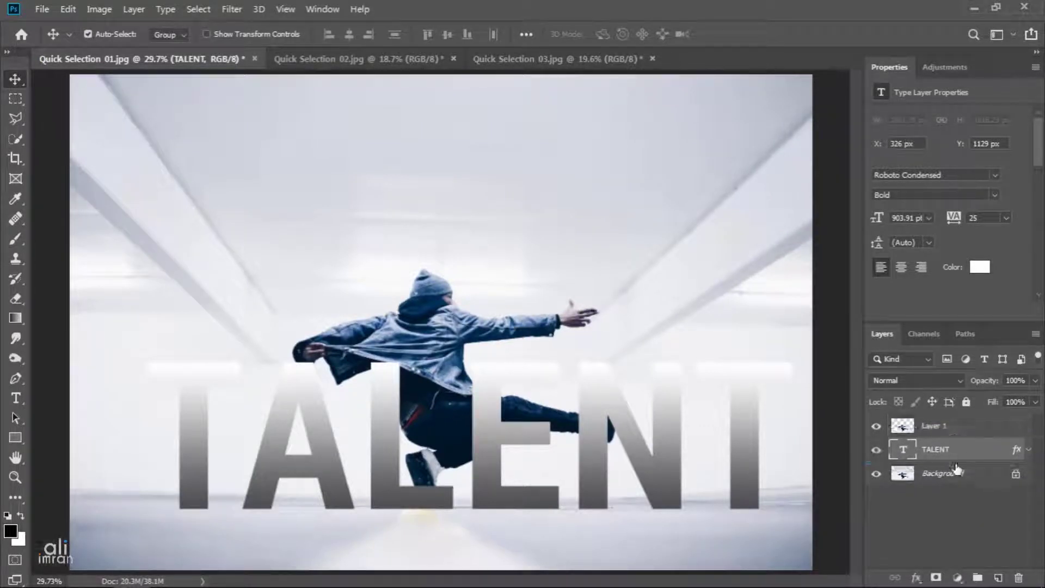
- Change the white end stop of the TALENT layer's Gradient Overlay to light gray ededed
{"action": "left_click", "coordinate": [1028, 452]}
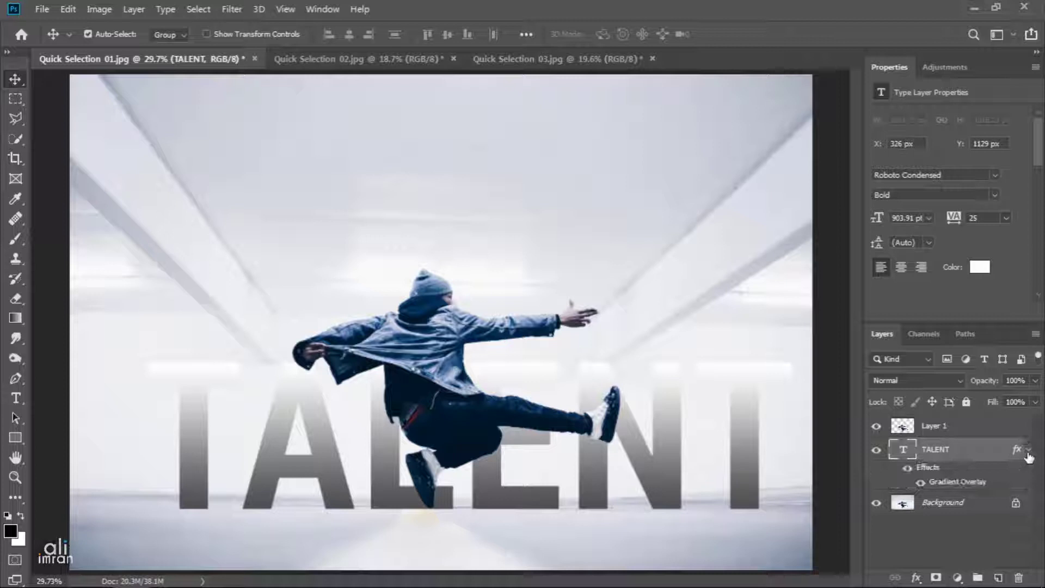
{"action": "double_click", "coordinate": [963, 486]}
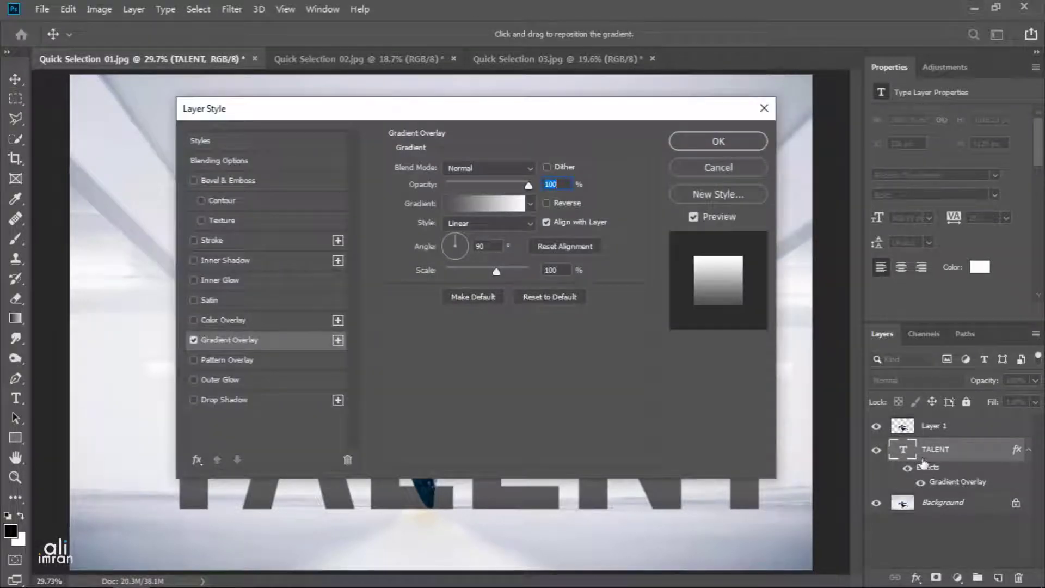
{"action": "left_click", "coordinate": [486, 208]}
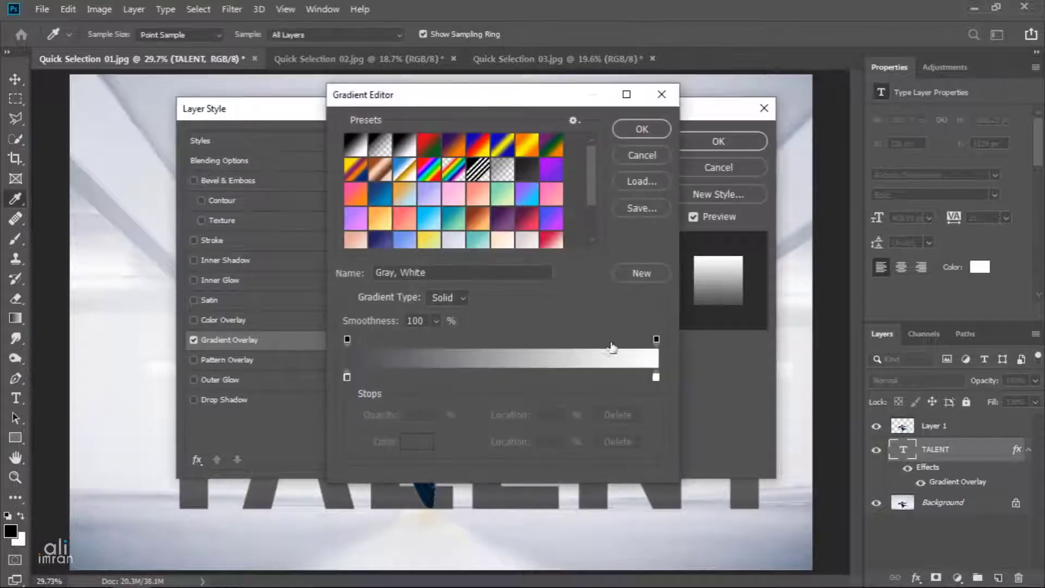
{"action": "double_click", "coordinate": [656, 375]}
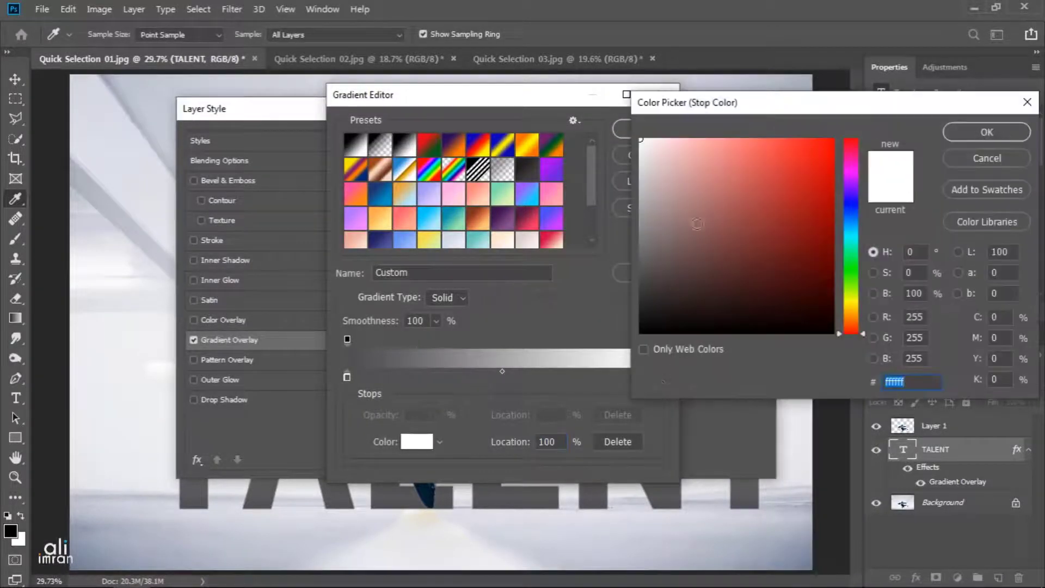
{"action": "left_click_drag", "start_coordinate": [779, 106], "coordinate": [453, 145]}
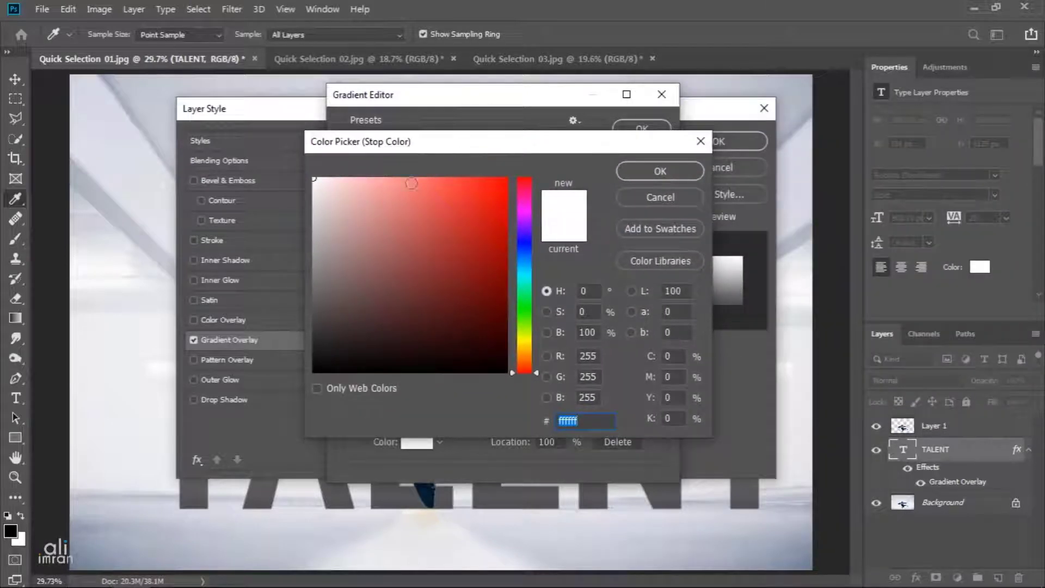
{"action": "left_click", "coordinate": [313, 191]}
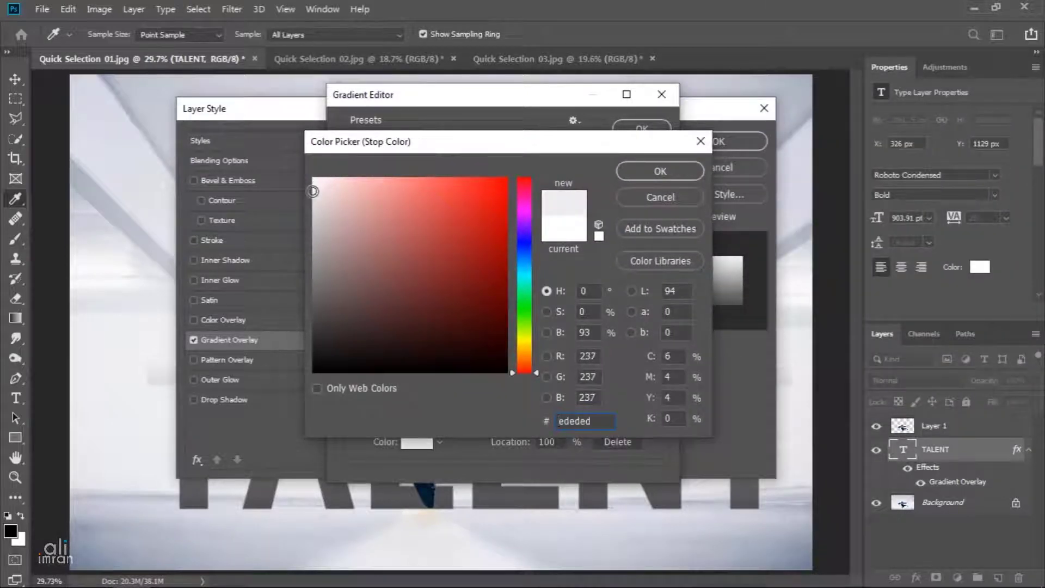
{"action": "left_click", "coordinate": [640, 172]}
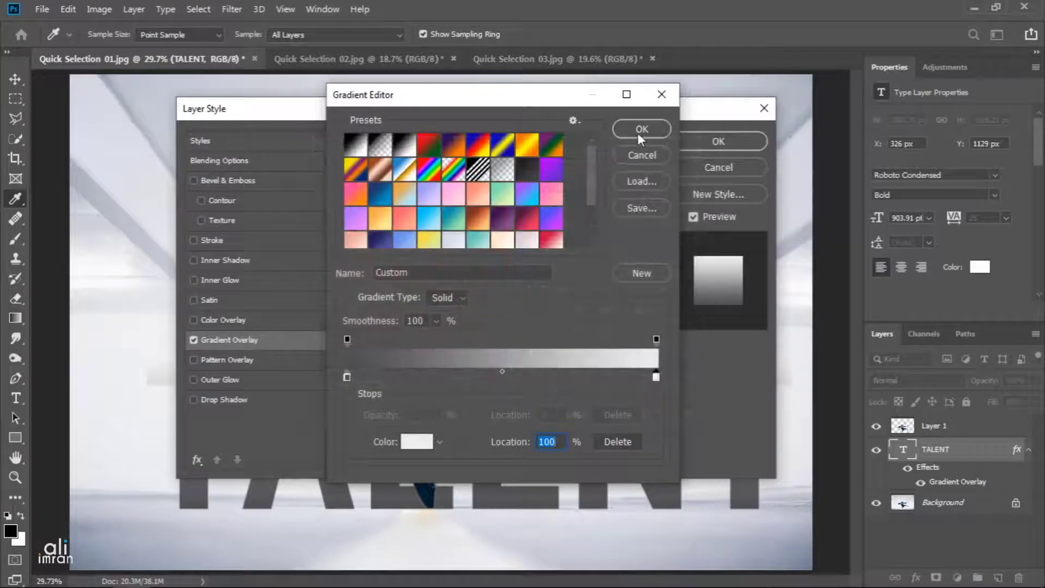
{"action": "left_click", "coordinate": [639, 130]}
{"action": "left_click", "coordinate": [718, 141]}
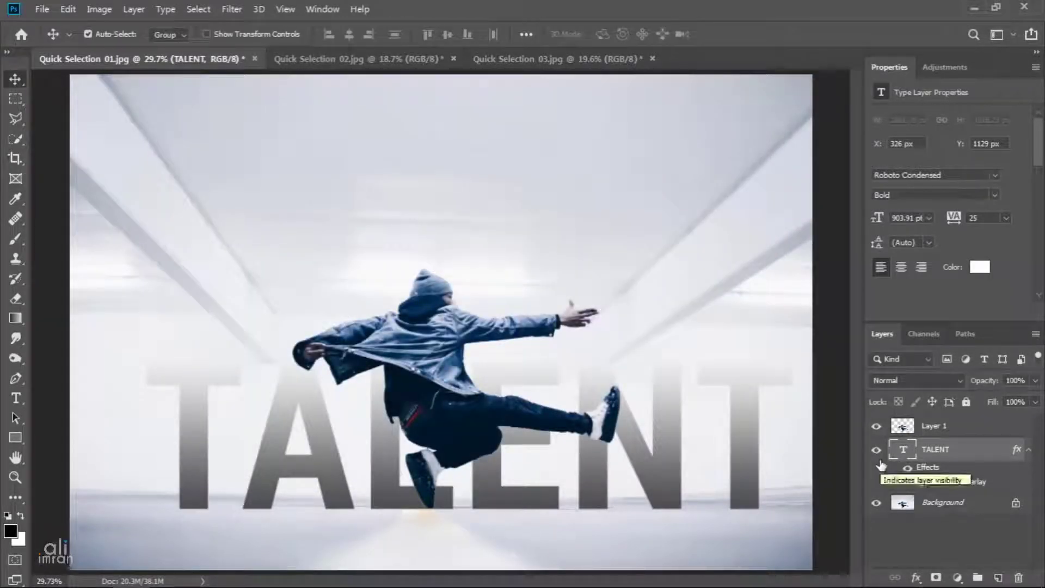
{"action": "left_click", "coordinate": [1030, 451]}
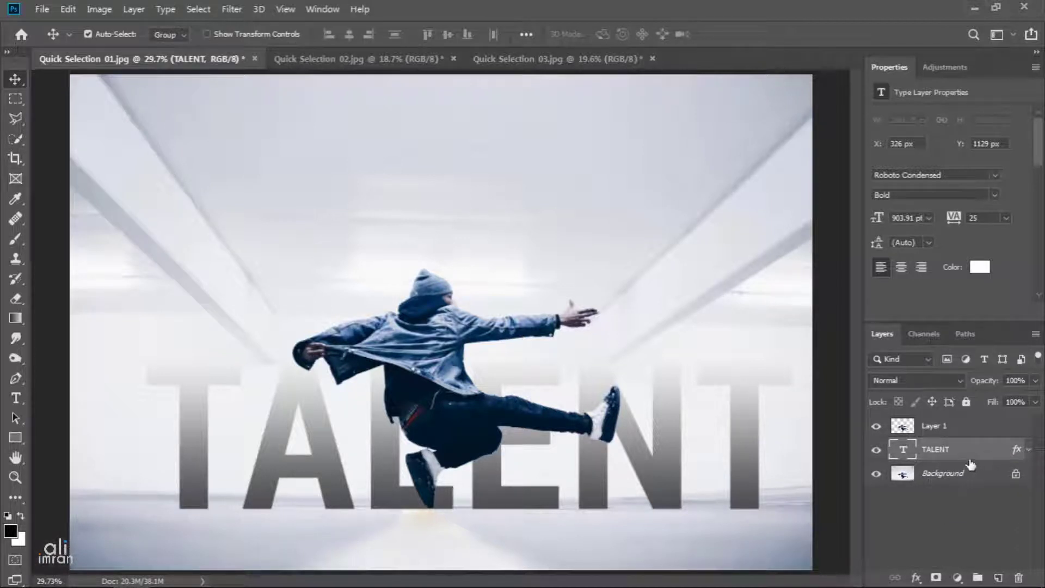
- In Quick Selection 02.jpg, select the man's head, torso, legs and feet with the Quick Selection tool at brush size 80
{"action": "left_click", "coordinate": [362, 59]}
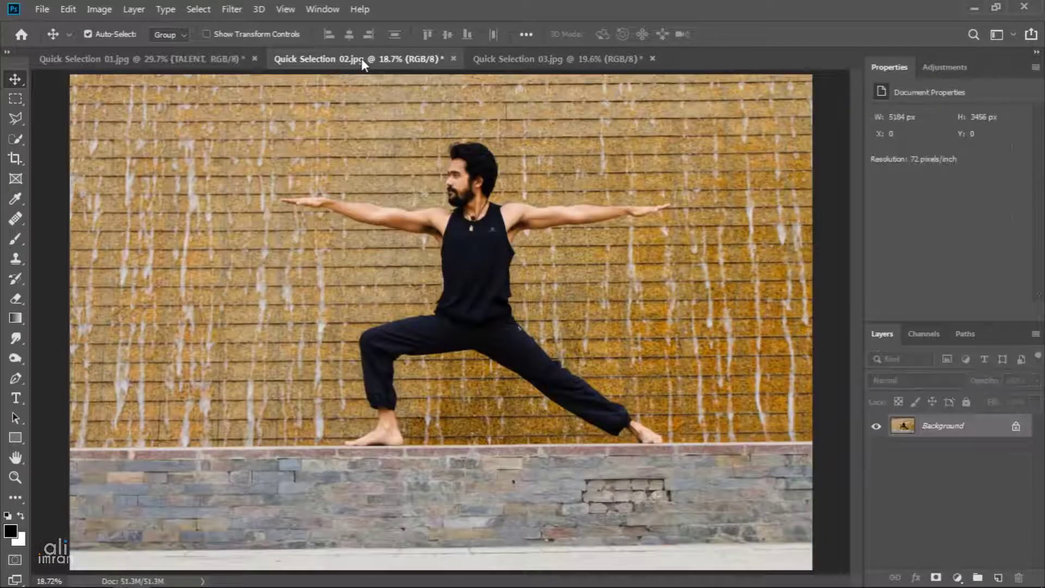
{"action": "left_click", "coordinate": [17, 140]}
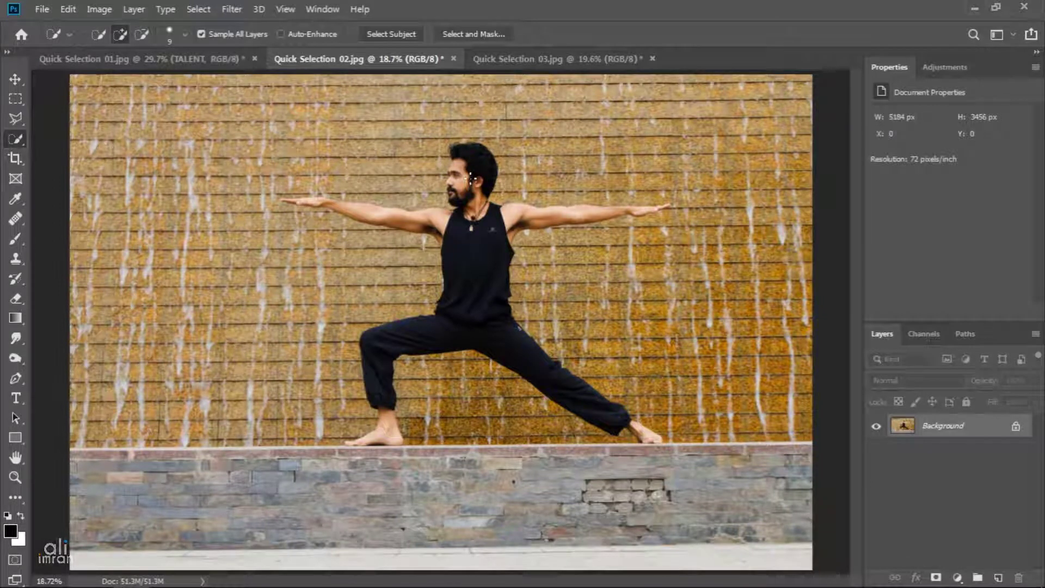
{"action": "key", "text": "bracketright"}
{"action": "key", "text": "bracketright"}
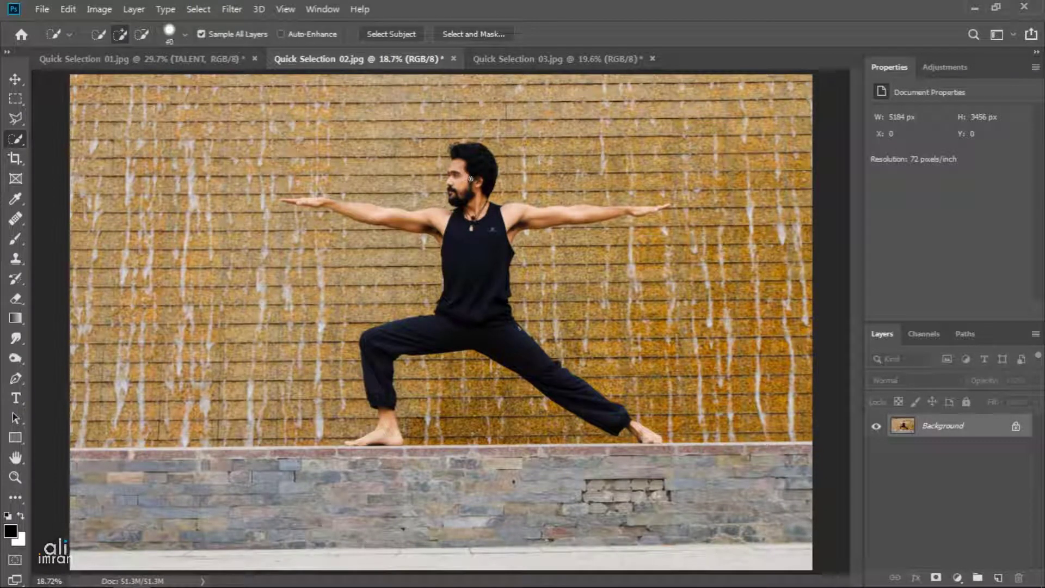
{"action": "mouse_move", "coordinate": [472, 157]}
{"action": "left_mouse_down"}
{"action": "mouse_move", "coordinate": [481, 283]}
{"action": "mouse_move", "coordinate": [457, 176]}
{"action": "mouse_move", "coordinate": [467, 179]}
{"action": "mouse_move", "coordinate": [492, 315]}
{"action": "mouse_move", "coordinate": [650, 445]}
{"action": "left_mouse_up"}
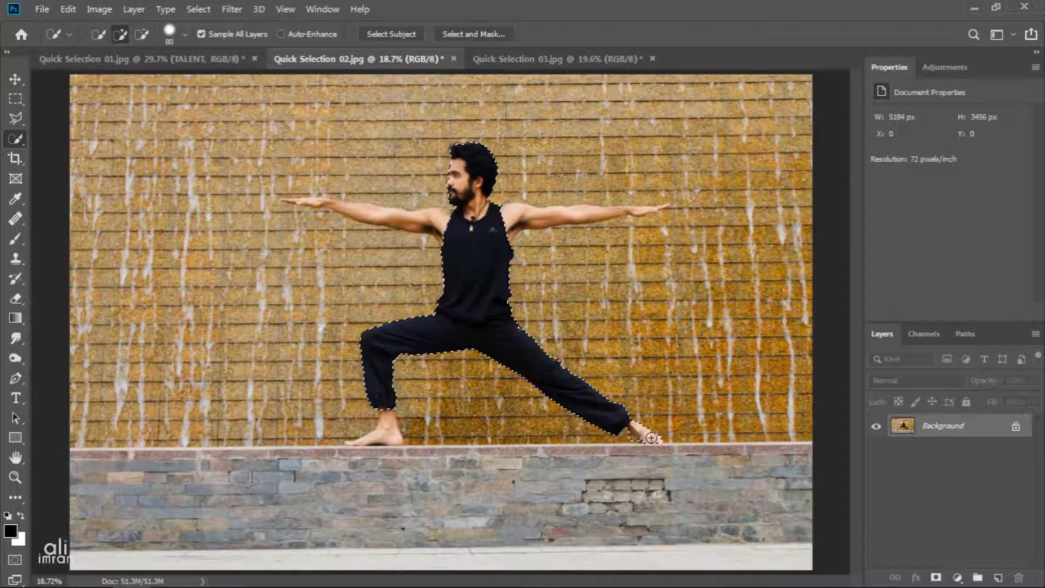
{"action": "left_click", "coordinate": [386, 436]}
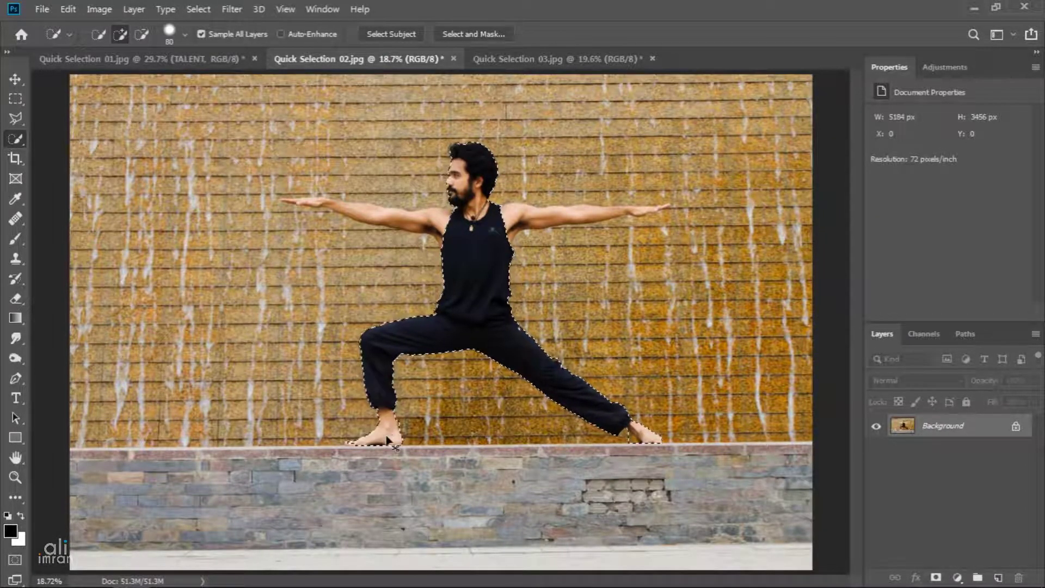
- Reduce the brush size to 20 and add the toes of the man's front foot to the selection
{"action": "key", "text": "ctrl+plus"}
{"action": "key", "text": "ctrl+plus"}
{"action": "key", "text": "ctrl+plus"}
{"action": "key", "text": "ctrl+plus"}
{"action": "mouse_move", "coordinate": [385, 431]}
{"action": "left_mouse_down"}
{"action": "mouse_move", "coordinate": [524, 274]}
{"action": "mouse_move", "coordinate": [531, 288]}
{"action": "left_mouse_up"}
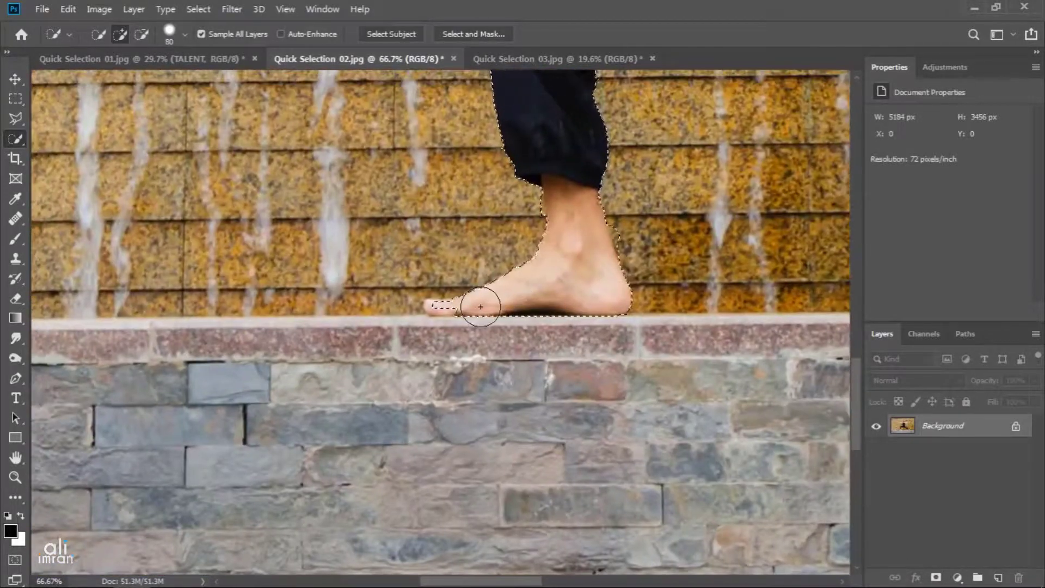
{"action": "key", "text": "bracketleft"}
{"action": "key", "text": "bracketleft"}
{"action": "key", "text": "bracketleft"}
{"action": "key", "text": "bracketleft"}
{"action": "key", "text": "bracketleft"}
{"action": "key", "text": "bracketleft"}
{"action": "key", "text": "bracketleft"}
{"action": "key", "text": "bracketleft"}
{"action": "key", "text": "bracketleft"}
{"action": "left_click", "coordinate": [433, 305]}
{"action": "left_click", "coordinate": [435, 307]}
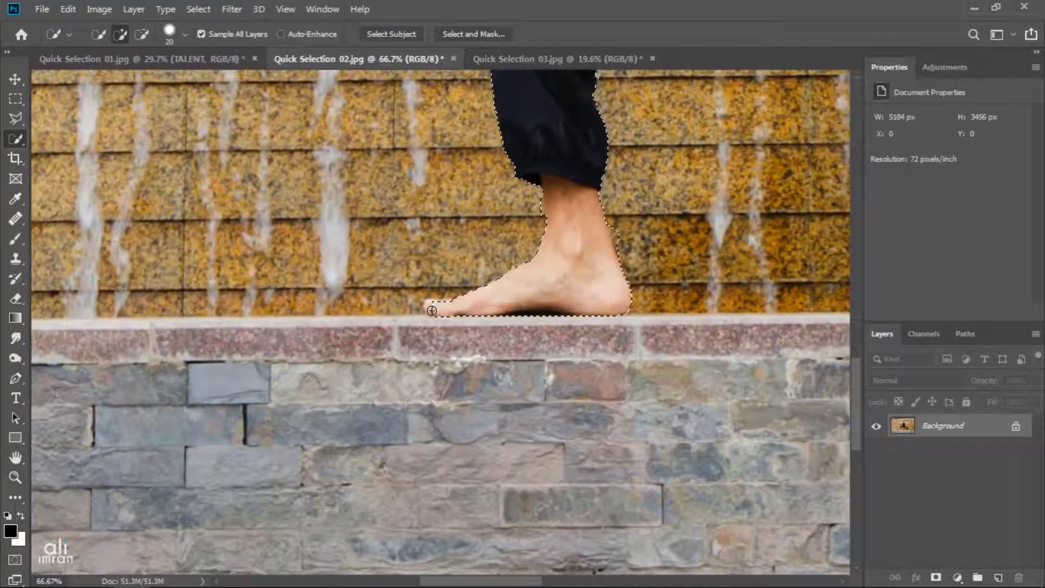
- Subtract the background patch beside the rear foot's ankle from the selection
{"action": "left_click_drag", "start_coordinate": [665, 397], "coordinate": [138, 427]}
{"action": "left_click_drag", "start_coordinate": [700, 368], "coordinate": [187, 409]}
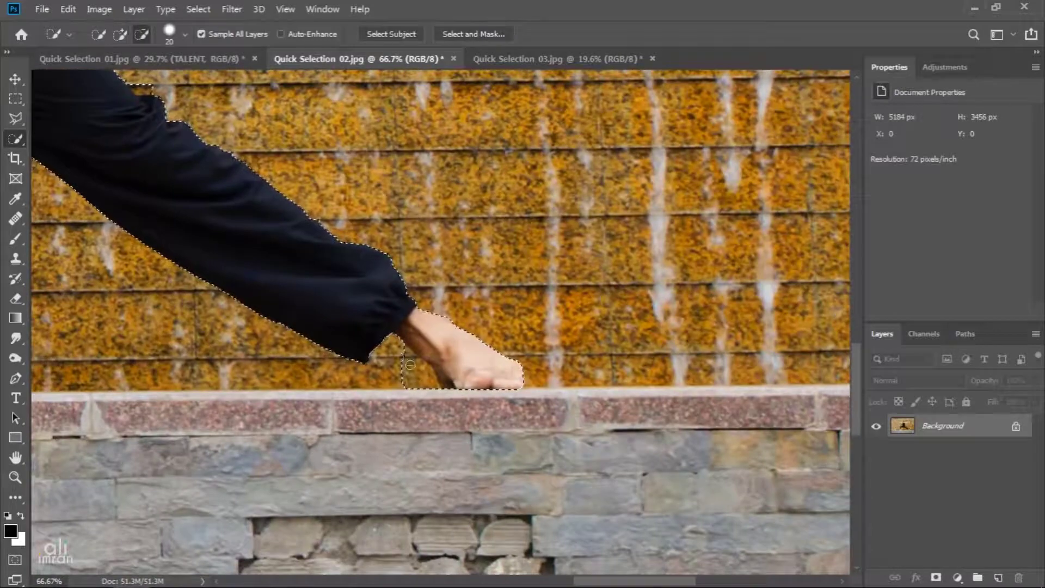
{"action": "left_click", "coordinate": [421, 373], "text": "alt"}
- Add the arm stretched out behind the man to the selection and subtract the background around its fingers
{"action": "left_click_drag", "start_coordinate": [125, 166], "coordinate": [217, 549]}
{"action": "left_click_drag", "start_coordinate": [792, 373], "coordinate": [613, 368]}
{"action": "mouse_move", "coordinate": [701, 346]}
{"action": "left_mouse_down"}
{"action": "mouse_move", "coordinate": [617, 372]}
{"action": "mouse_move", "coordinate": [635, 368]}
{"action": "mouse_move", "coordinate": [191, 397]}
{"action": "mouse_move", "coordinate": [318, 374]}
{"action": "left_mouse_up"}
{"action": "mouse_move", "coordinate": [287, 436]}
{"action": "left_mouse_down"}
{"action": "mouse_move", "coordinate": [297, 444]}
{"action": "mouse_move", "coordinate": [175, 479]}
{"action": "left_mouse_up"}
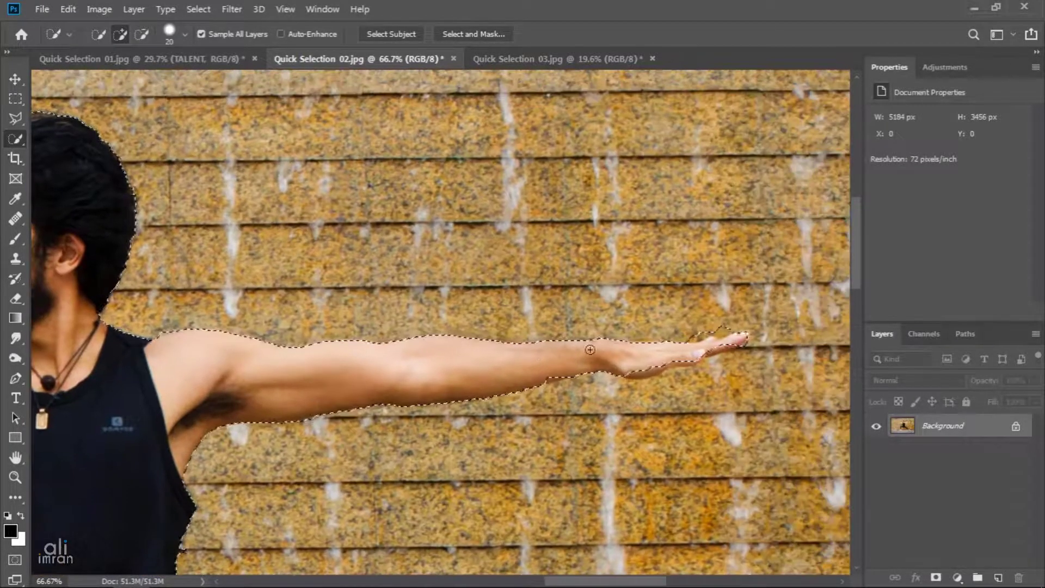
{"action": "left_click_drag", "start_coordinate": [664, 365], "coordinate": [589, 376]}
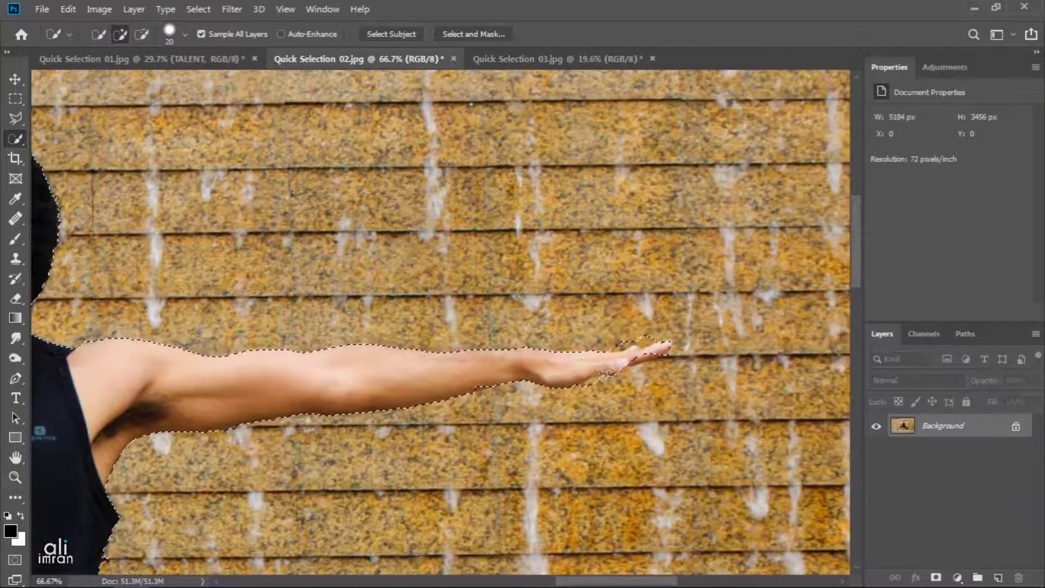
{"action": "key", "text": "alt"}
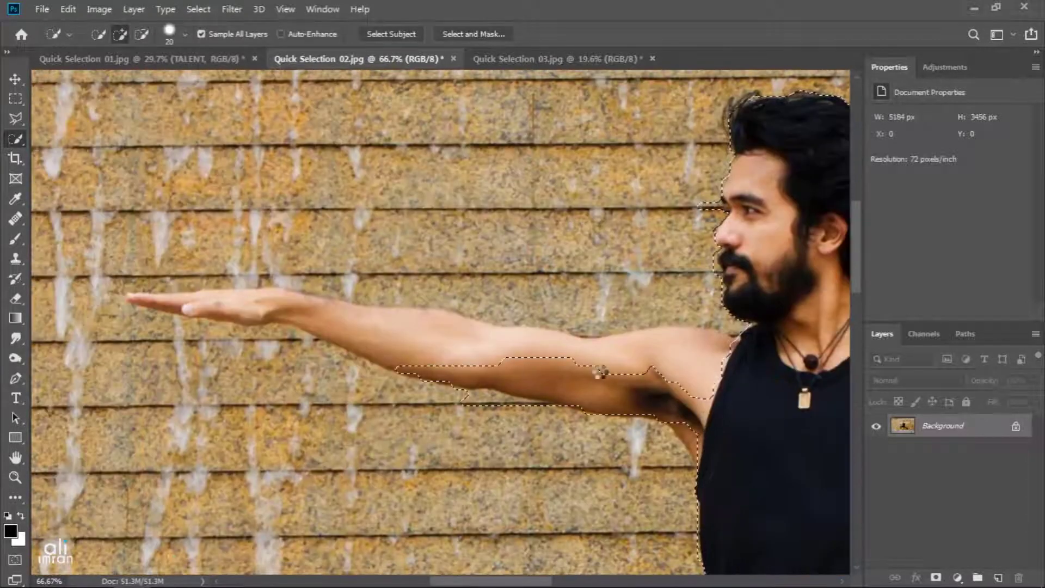
- Extend the selection along the front forearm to the wrist, subtracting the background below the arm and between chin and shoulder
{"action": "key", "text": "alt"}
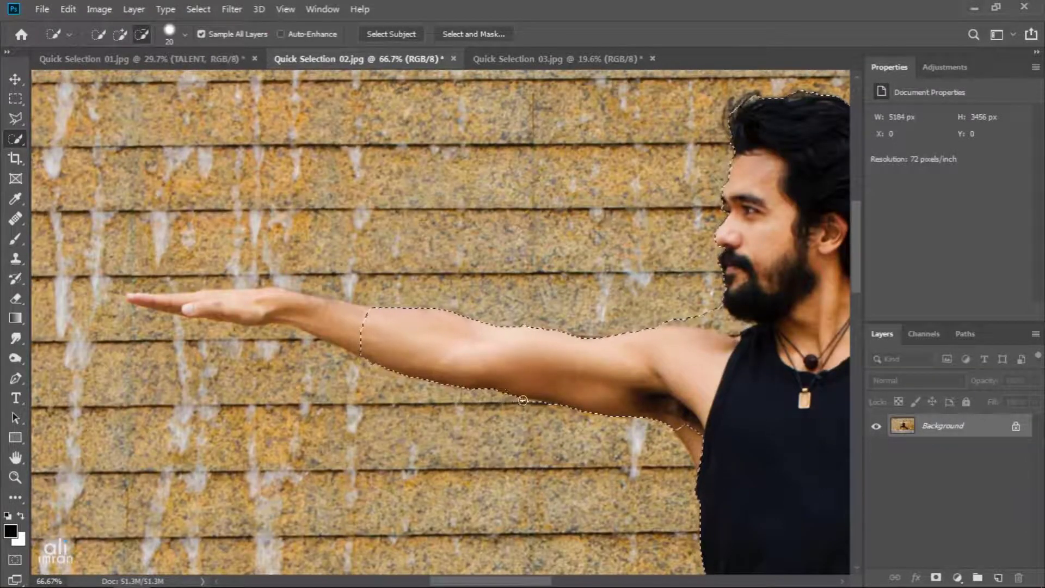
{"action": "left_click_drag", "start_coordinate": [363, 328], "coordinate": [345, 326]}
{"action": "key", "text": "alt"}
{"action": "left_click_drag", "start_coordinate": [373, 295], "coordinate": [655, 312]}
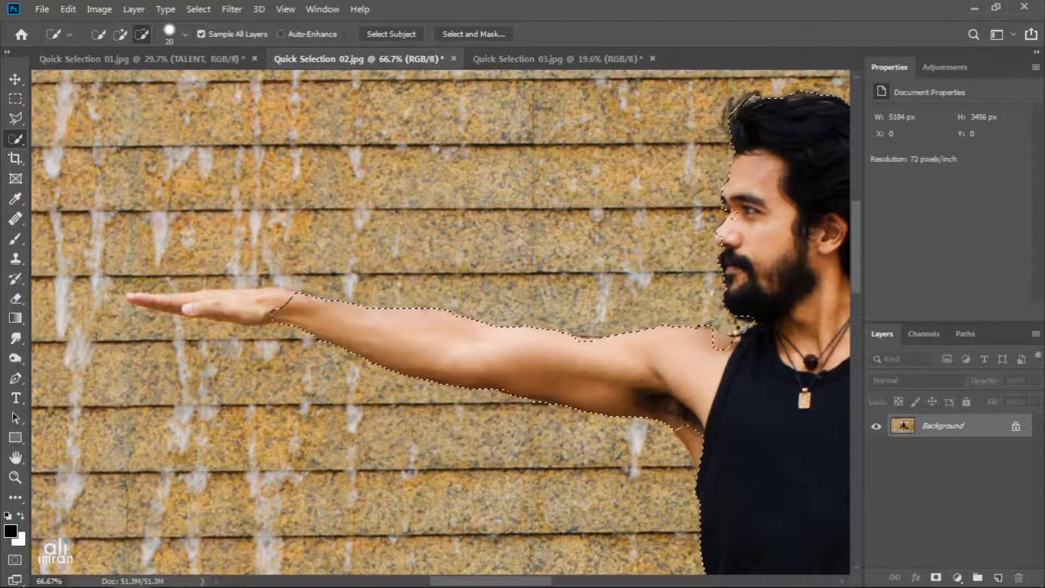
{"action": "left_click", "coordinate": [724, 342]}
- Add the front hand and fingers to the selection and subtract the background strip beneath them
{"action": "left_click_drag", "start_coordinate": [263, 307], "coordinate": [131, 298]}
{"action": "key", "text": "alt"}
{"action": "key", "text": "alt"}
{"action": "left_click", "coordinate": [132, 316], "text": "alt"}
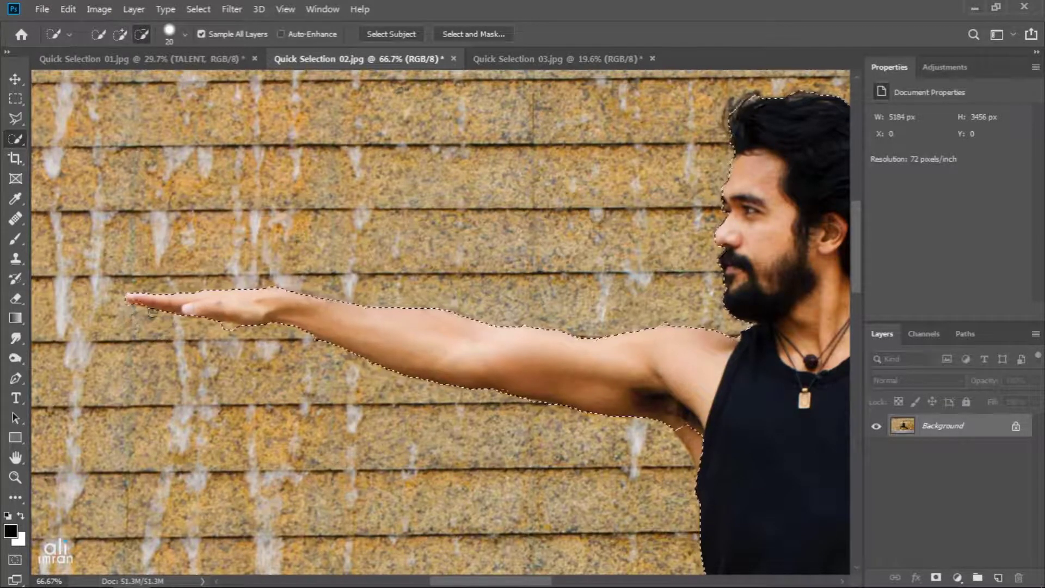
{"action": "left_click", "coordinate": [235, 332], "text": "alt"}
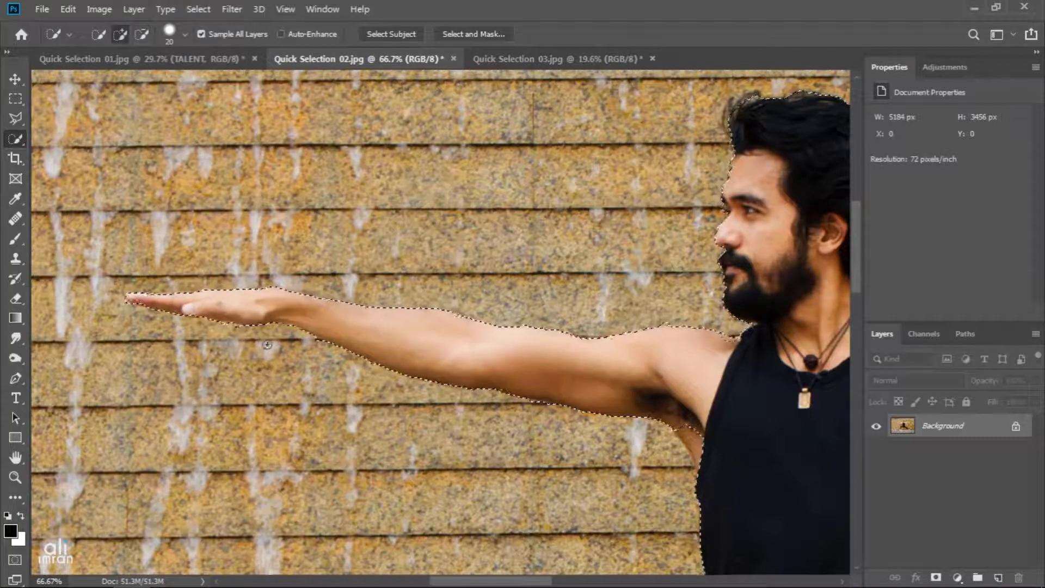
- Refine the selection edge along the hip and rear thigh, adding the small logo at the pocket and subtracting the background beside it
{"action": "key", "text": "alt"}
{"action": "left_click_drag", "start_coordinate": [801, 434], "coordinate": [433, 368]}
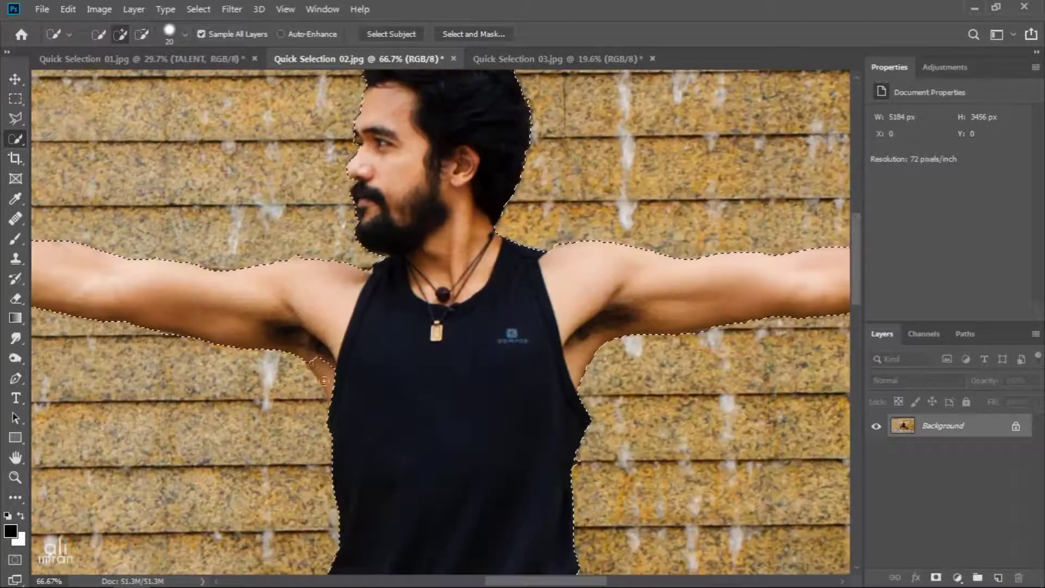
{"action": "scroll", "coordinate": [459, 282], "scroll_direction": "down", "scroll_amount": 4}
{"action": "scroll", "coordinate": [594, 357], "scroll_direction": "down", "scroll_amount": 4}
{"action": "left_click_drag", "start_coordinate": [595, 357], "coordinate": [584, 337]}
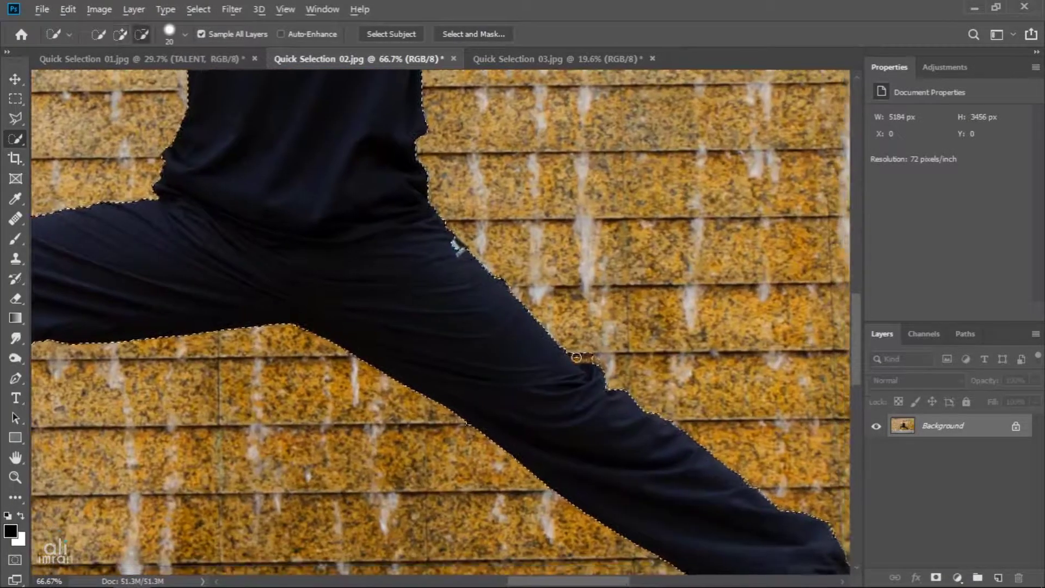
{"action": "key", "text": "alt"}
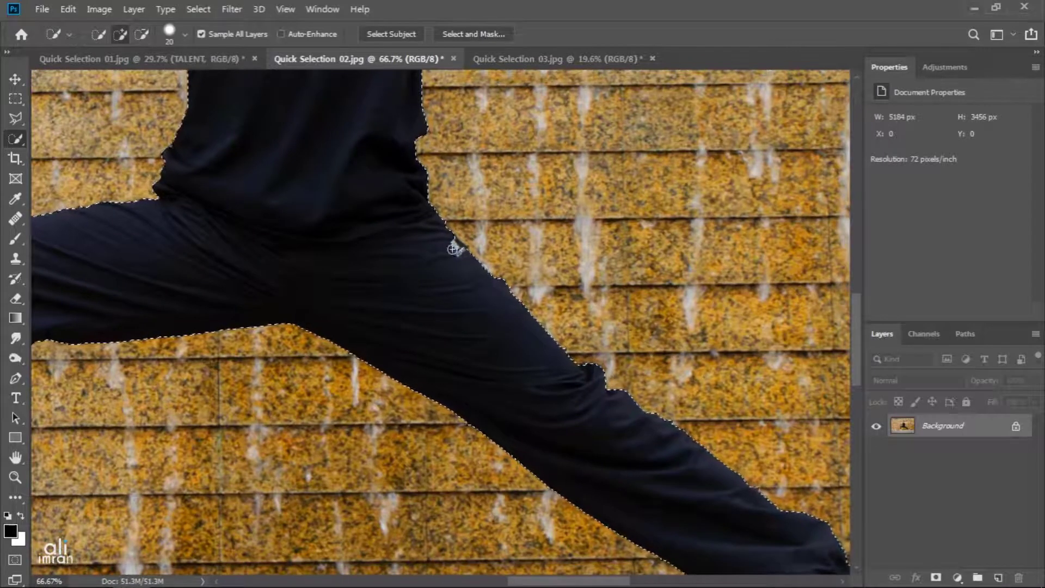
{"action": "left_click", "coordinate": [458, 249]}
{"action": "left_click", "coordinate": [462, 235], "text": "alt"}
{"action": "left_click_drag", "start_coordinate": [594, 386], "coordinate": [476, 249]}
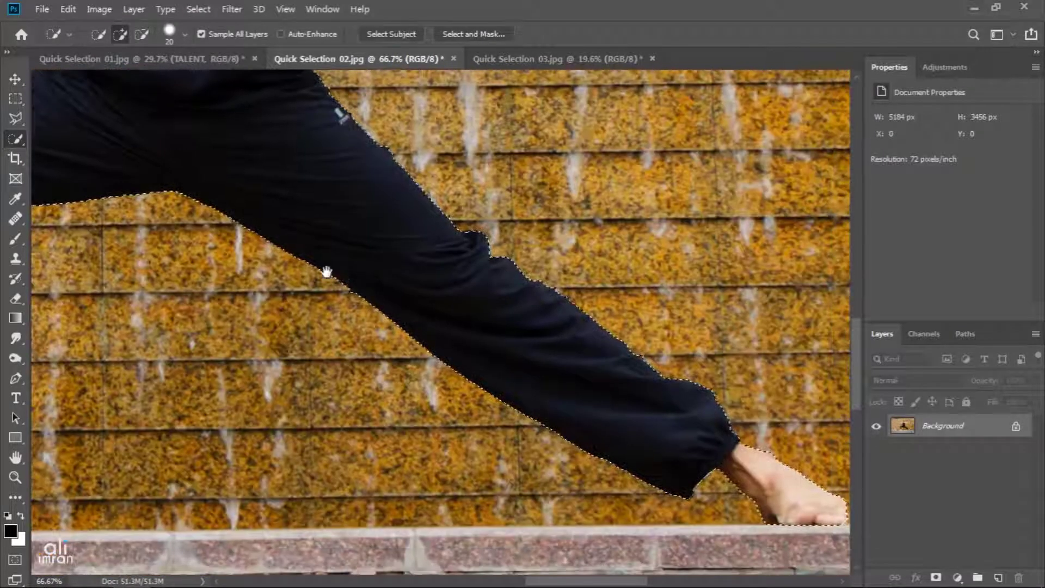
- Touch up the selection around the front leg and check its outline from the knee down to the foot
{"action": "left_click_drag", "start_coordinate": [327, 270], "coordinate": [726, 331]}
{"action": "key", "text": "alt"}
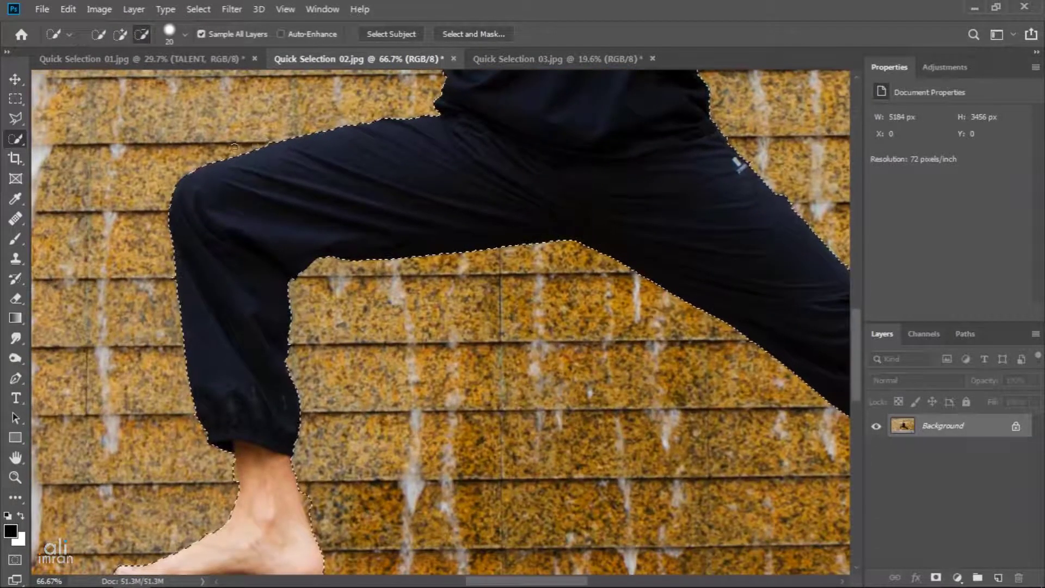
{"action": "scroll", "coordinate": [256, 256], "scroll_direction": "down", "scroll_amount": 3}
{"action": "mouse_move", "coordinate": [260, 249]}
{"action": "left_mouse_down"}
{"action": "mouse_move", "coordinate": [170, 446]}
{"action": "mouse_move", "coordinate": [276, 254]}
{"action": "left_mouse_up"}
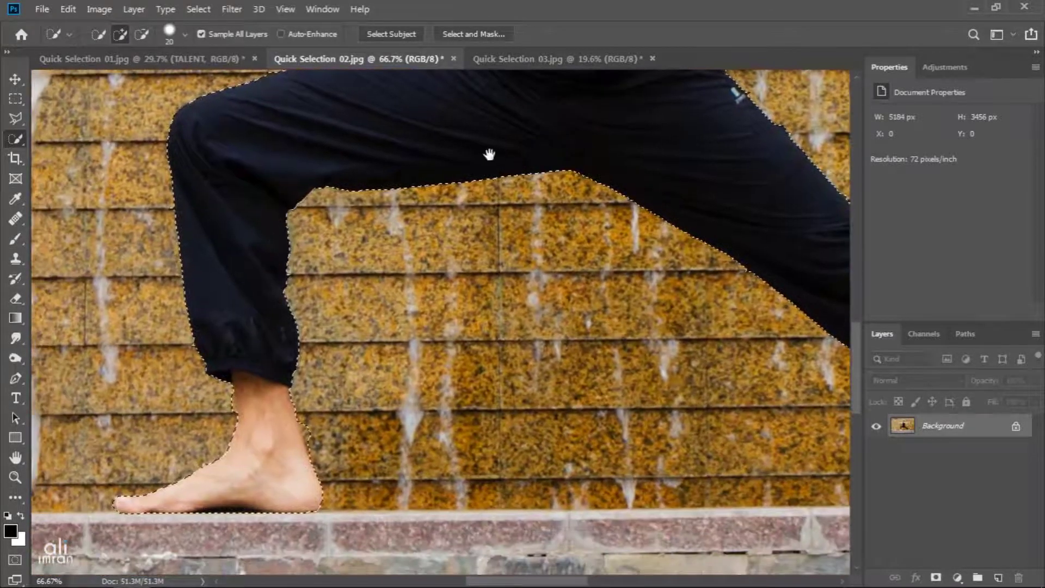
{"action": "left_click_drag", "start_coordinate": [487, 154], "coordinate": [306, 441]}
{"action": "left_click_drag", "start_coordinate": [399, 364], "coordinate": [392, 478]}
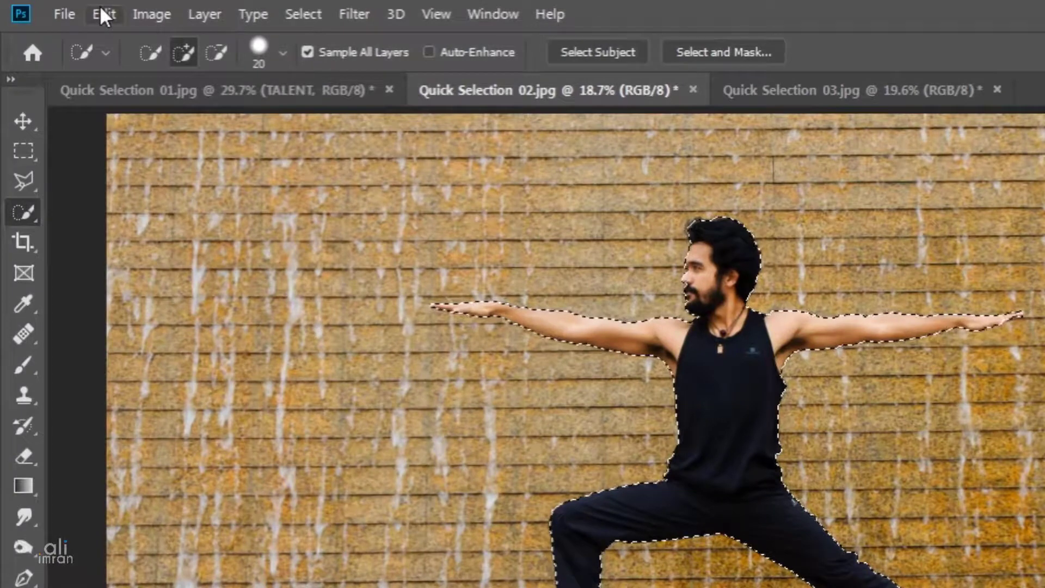
- Copy the selected man and paste him onto a new layer, hiding and reshowing the Background to check the cutout
{"action": "left_click", "coordinate": [77, 9]}
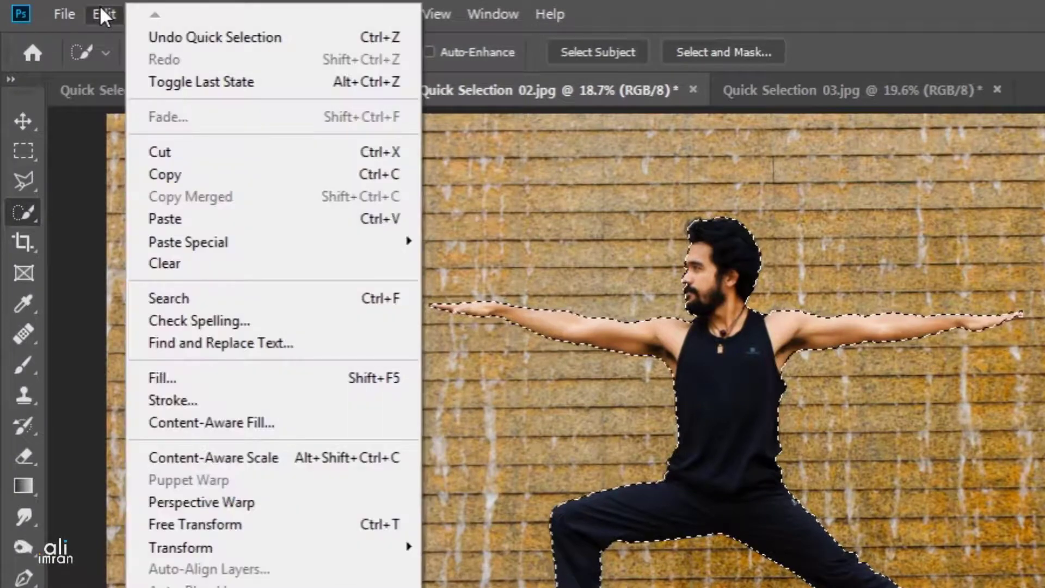
{"action": "left_click", "coordinate": [242, 174]}
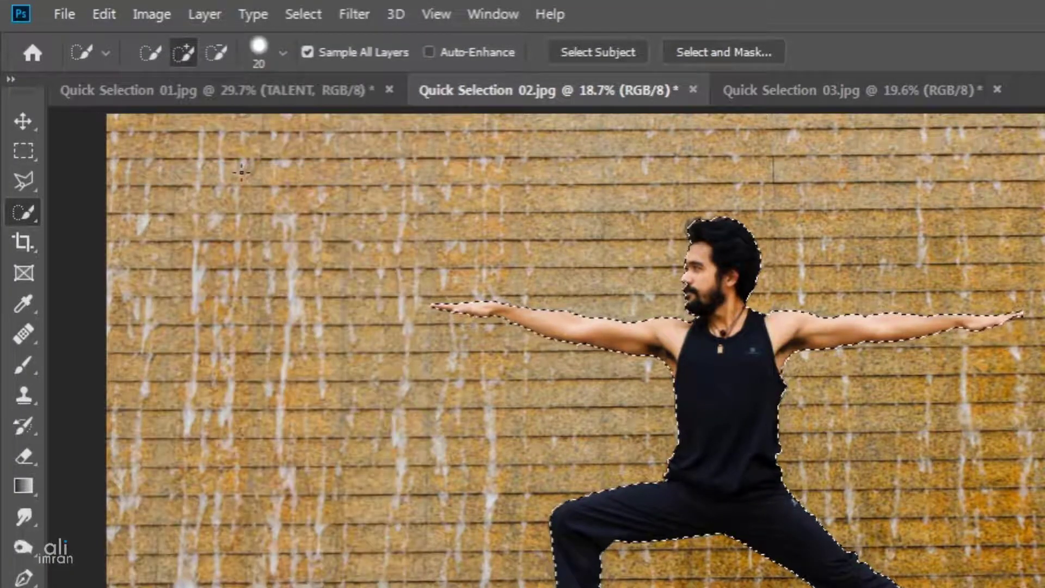
{"action": "left_click", "coordinate": [103, 11]}
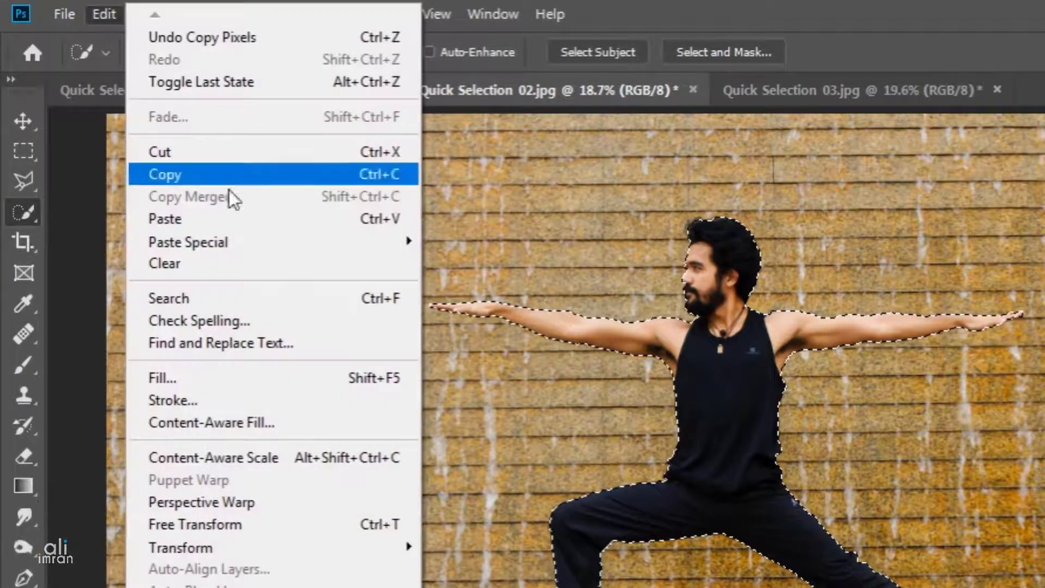
{"action": "left_click", "coordinate": [237, 218]}
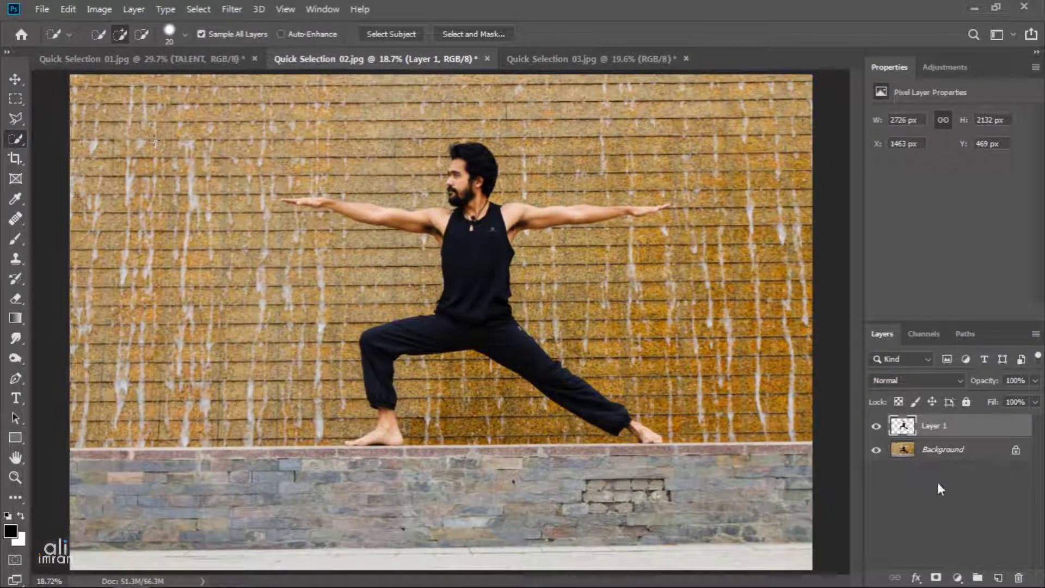
{"action": "left_click", "coordinate": [876, 450]}
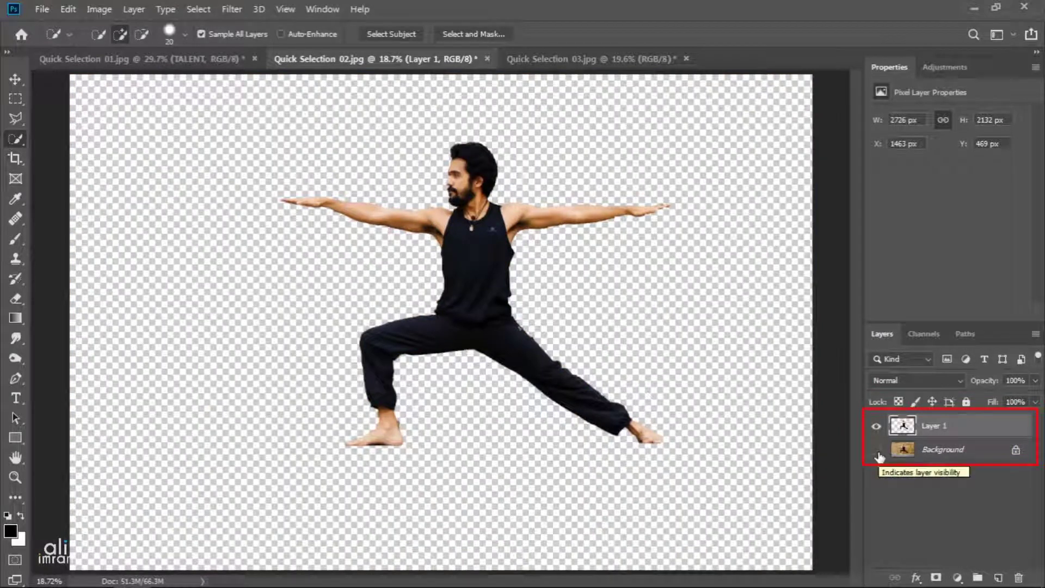
{"action": "left_click", "coordinate": [876, 450]}
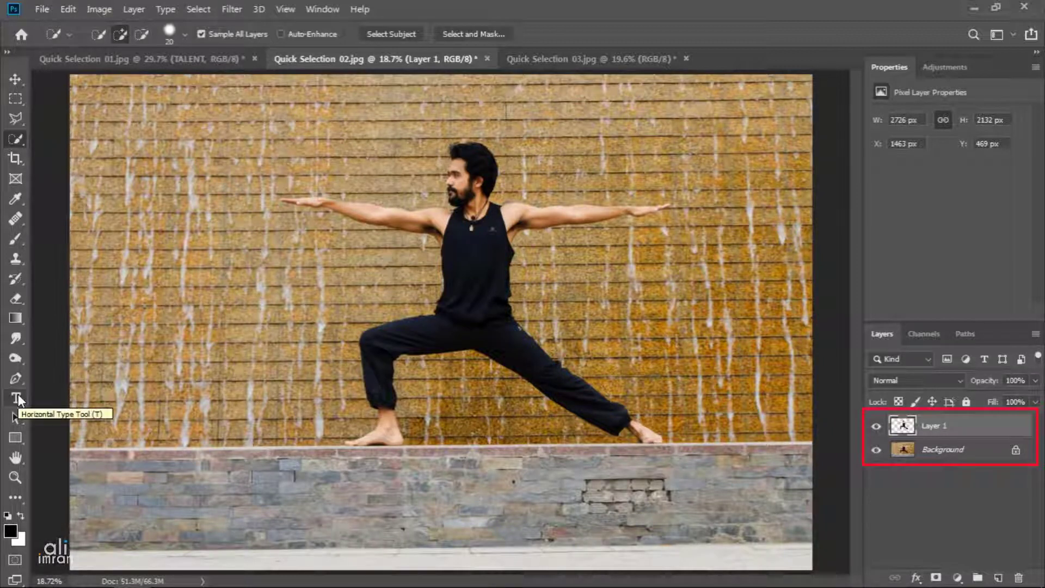
- Add the white title TALENT in Roboto Condensed Bold, 72 pt, on the wall beside the man's front knee
{"action": "left_click", "coordinate": [16, 399]}
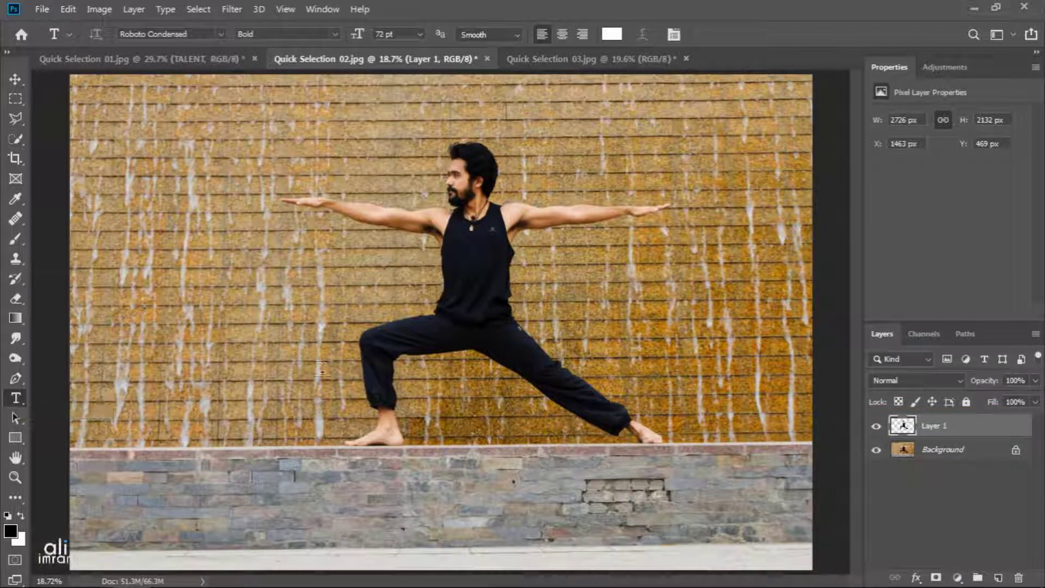
{"action": "left_click", "coordinate": [302, 340]}
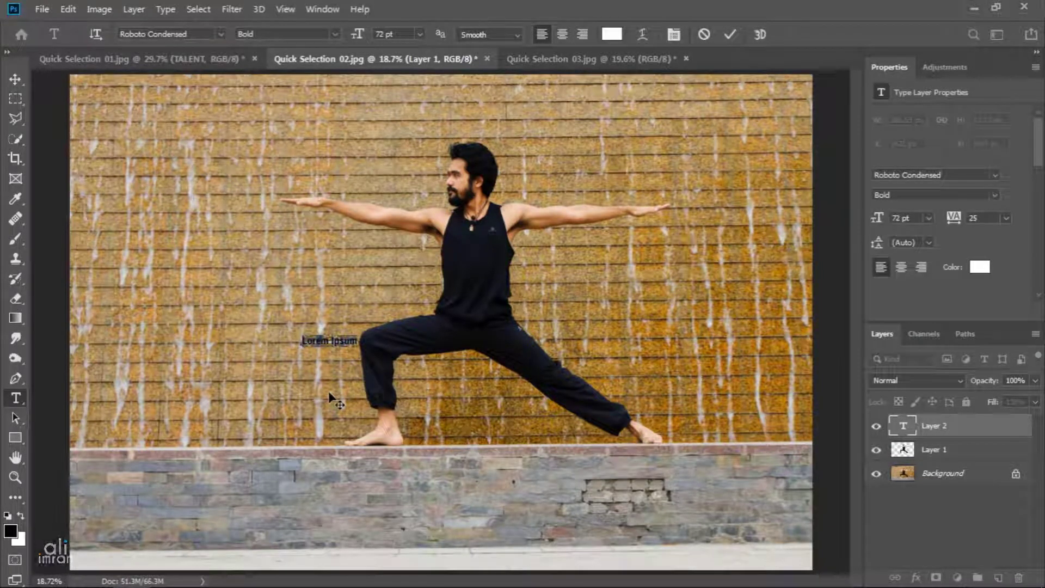
{"action": "key", "text": "BackSpace"}
{"action": "type", "text": "TALENT"}
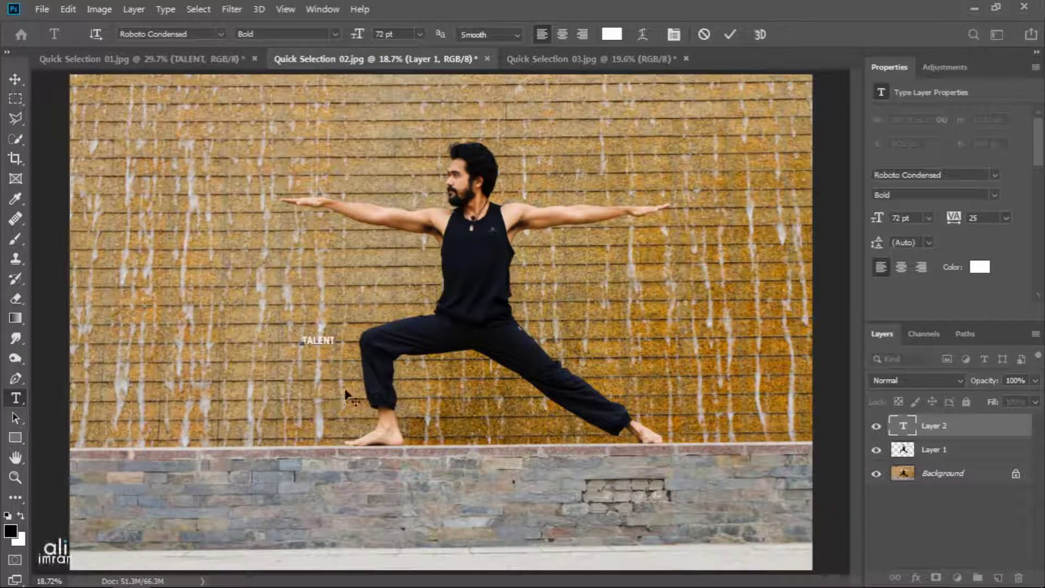
{"action": "left_click", "coordinate": [734, 35]}
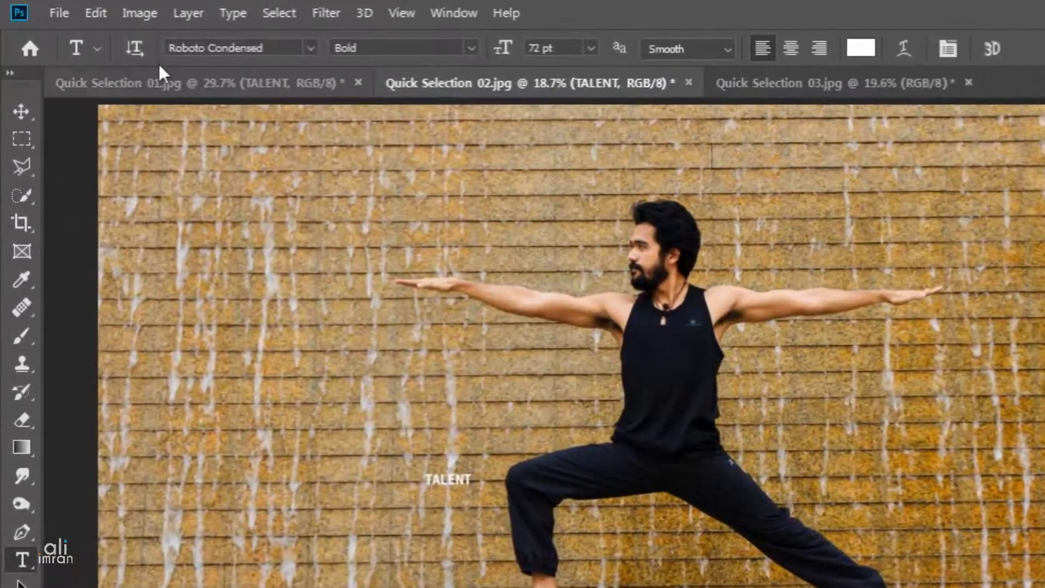
- Scale the TALENT title to about 2170% with Free Transform so it spans nearly the full width of the photo
{"action": "left_click", "coordinate": [102, 15]}
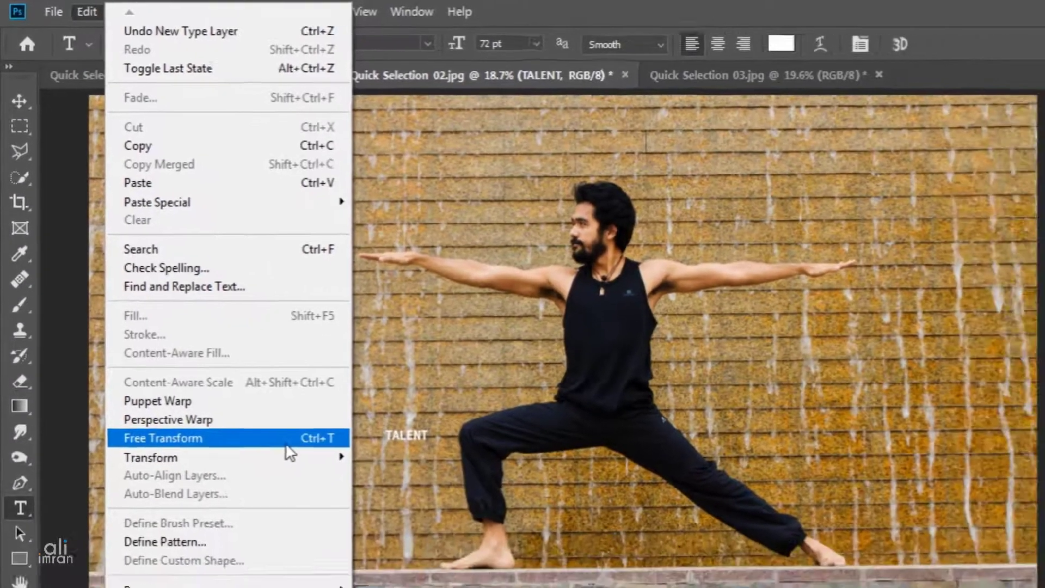
{"action": "left_click", "coordinate": [290, 487]}
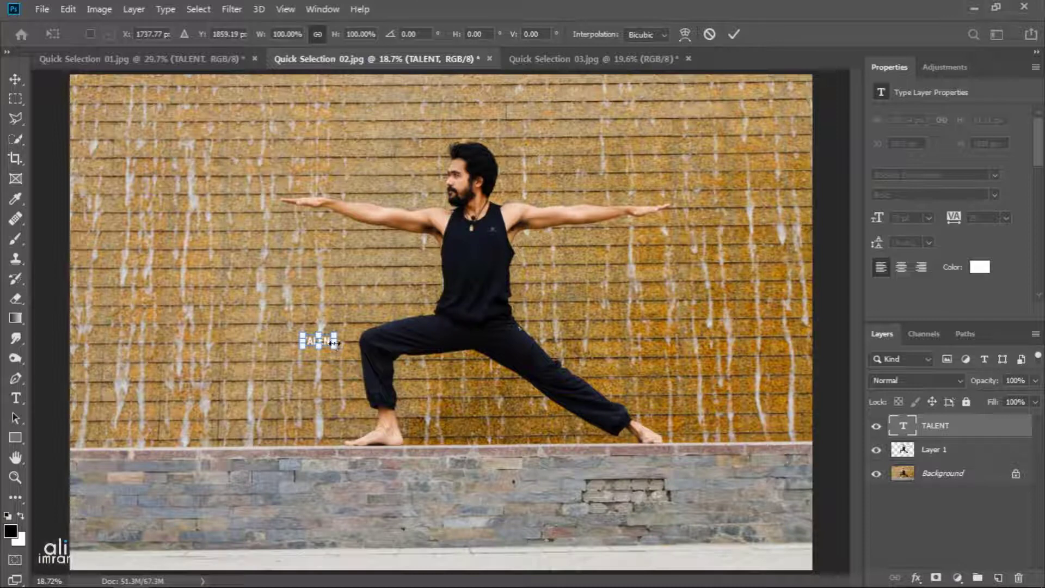
{"action": "left_click_drag", "start_coordinate": [334, 343], "coordinate": [804, 374]}
{"action": "left_click_drag", "start_coordinate": [299, 341], "coordinate": [89, 343]}
{"action": "left_click_drag", "start_coordinate": [213, 367], "coordinate": [215, 369]}
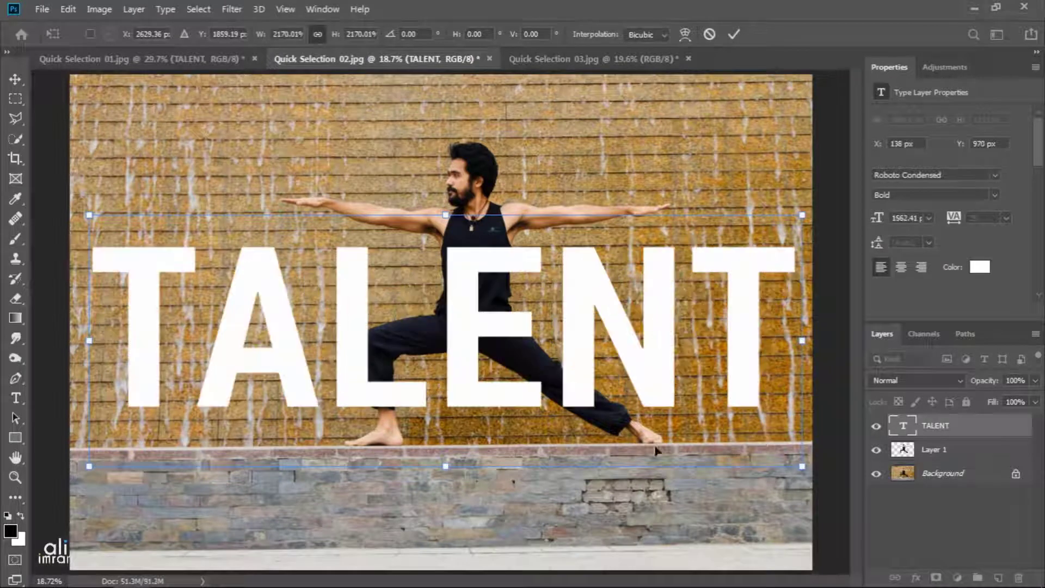
{"action": "left_click", "coordinate": [733, 34]}
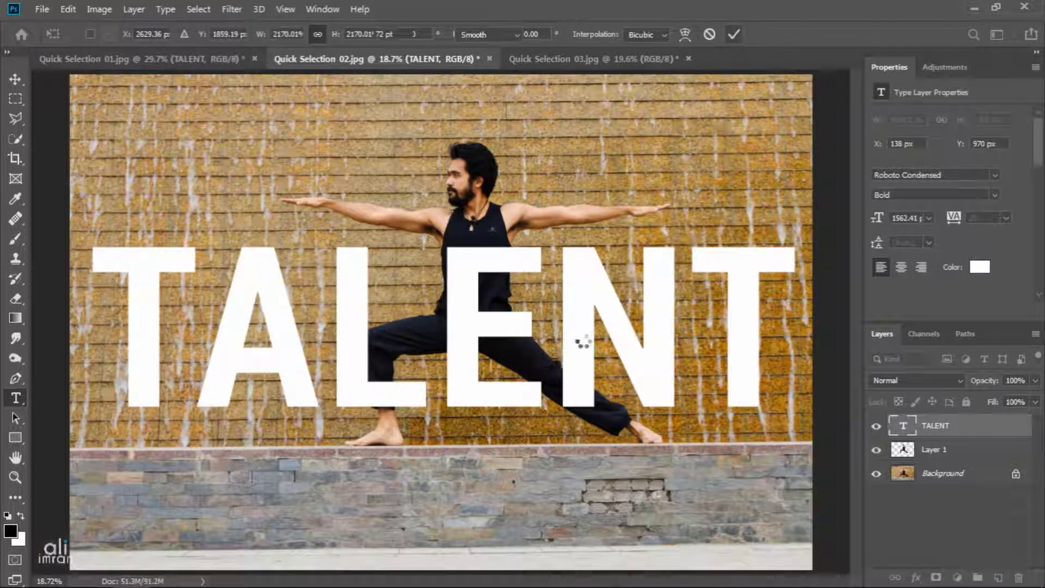
- Move the TALENT title down onto the stone ledge and rotate it about -0.48° to follow the ledge line
{"action": "left_click", "coordinate": [18, 81]}
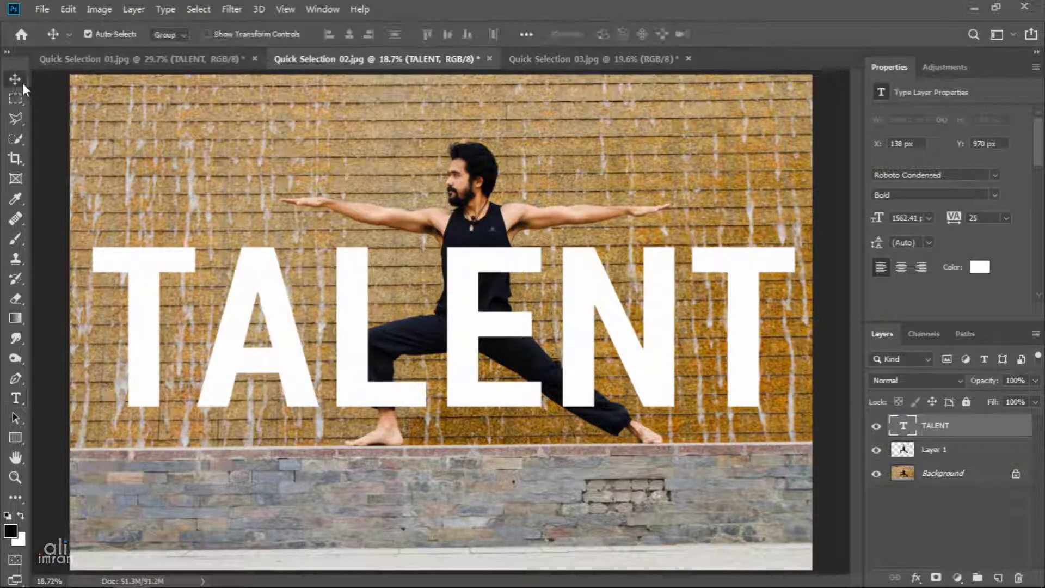
{"action": "left_click_drag", "start_coordinate": [476, 309], "coordinate": [473, 341]}
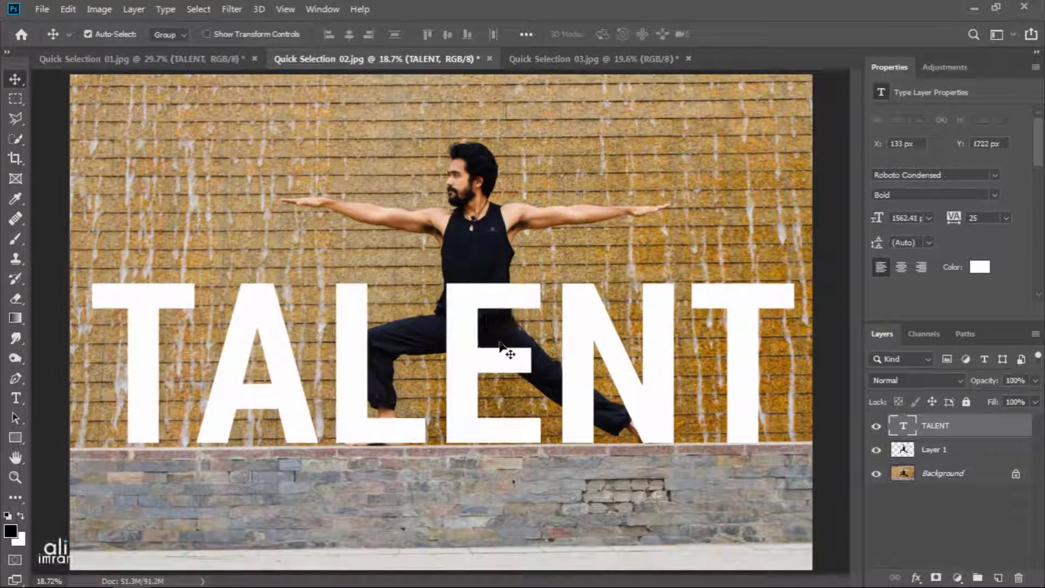
{"action": "left_click", "coordinate": [67, 9]}
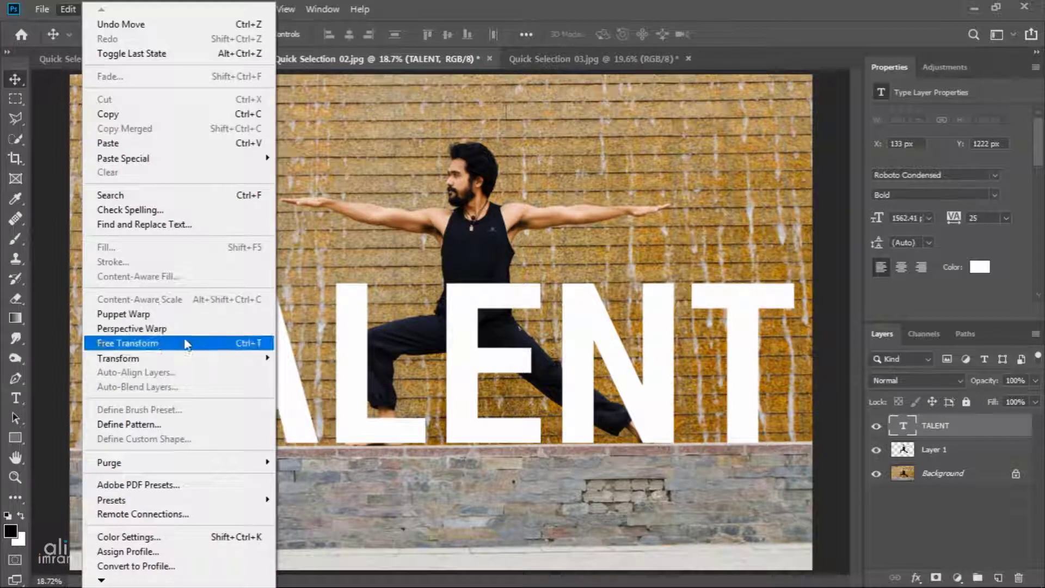
{"action": "left_click", "coordinate": [131, 342]}
{"action": "left_click_drag", "start_coordinate": [811, 509], "coordinate": [805, 510]}
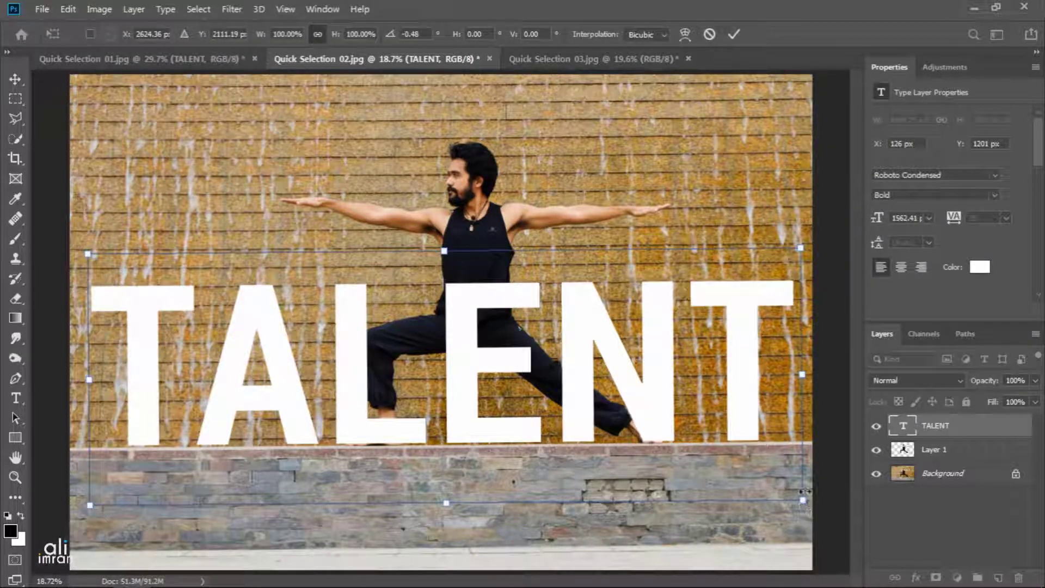
{"action": "left_click", "coordinate": [733, 35]}
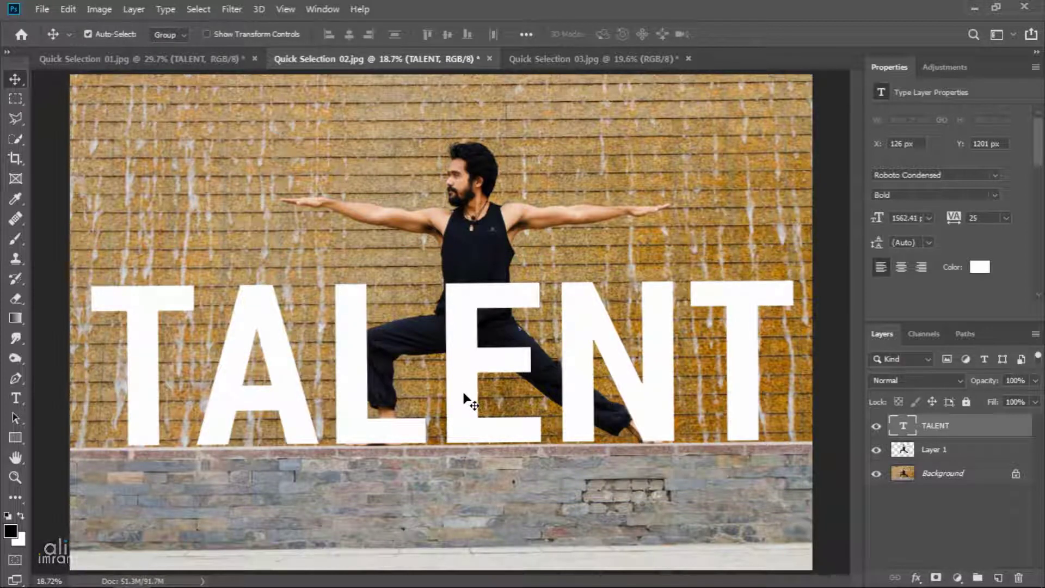
{"action": "left_click_drag", "start_coordinate": [464, 393], "coordinate": [464, 396]}
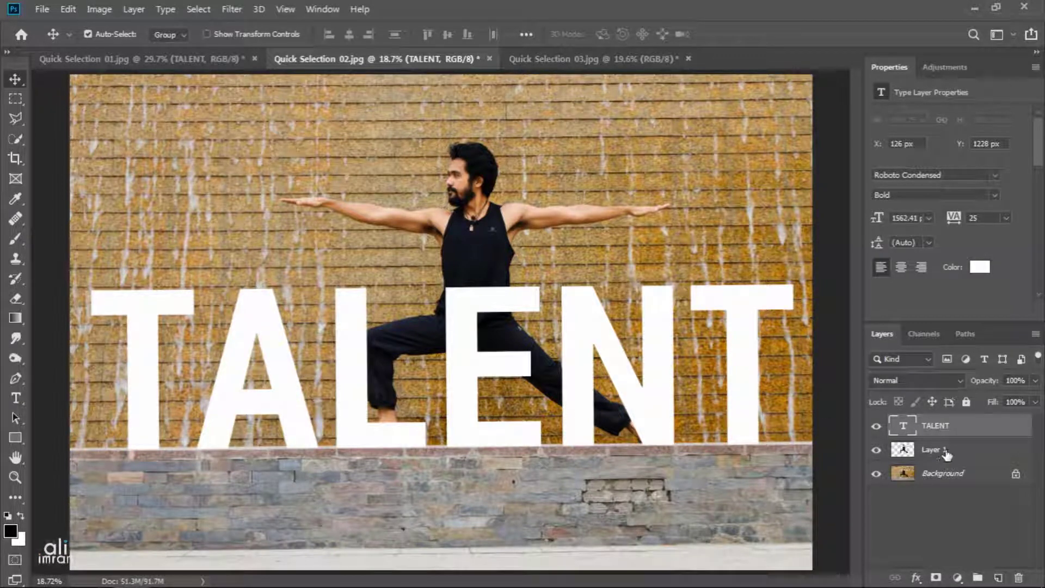
- Move the man's cutout layer above the TALENT title and apply the default linear Gradient Overlay to the text
{"action": "left_click_drag", "start_coordinate": [947, 455], "coordinate": [945, 427]}
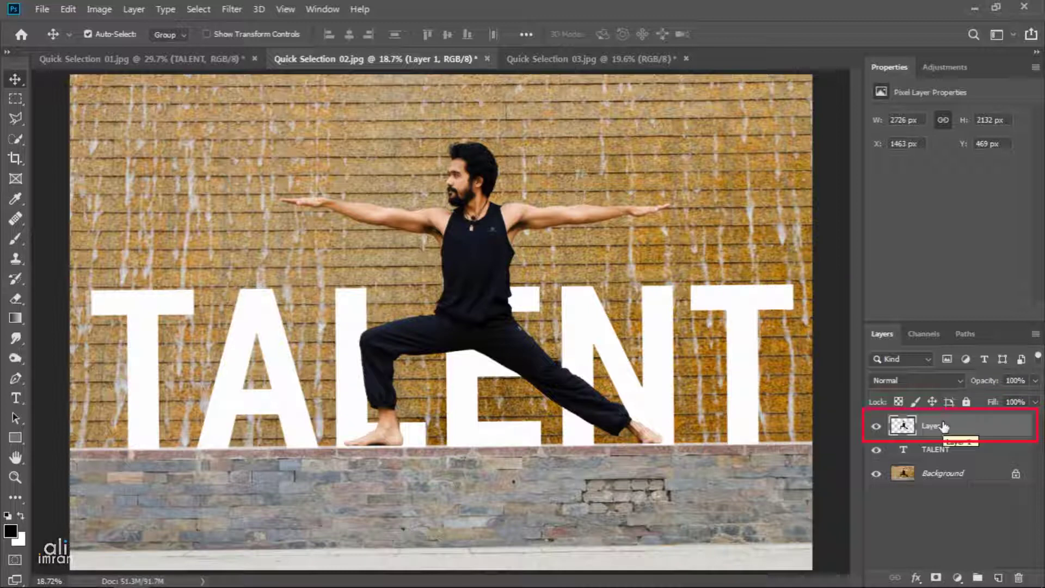
{"action": "left_click", "coordinate": [977, 450]}
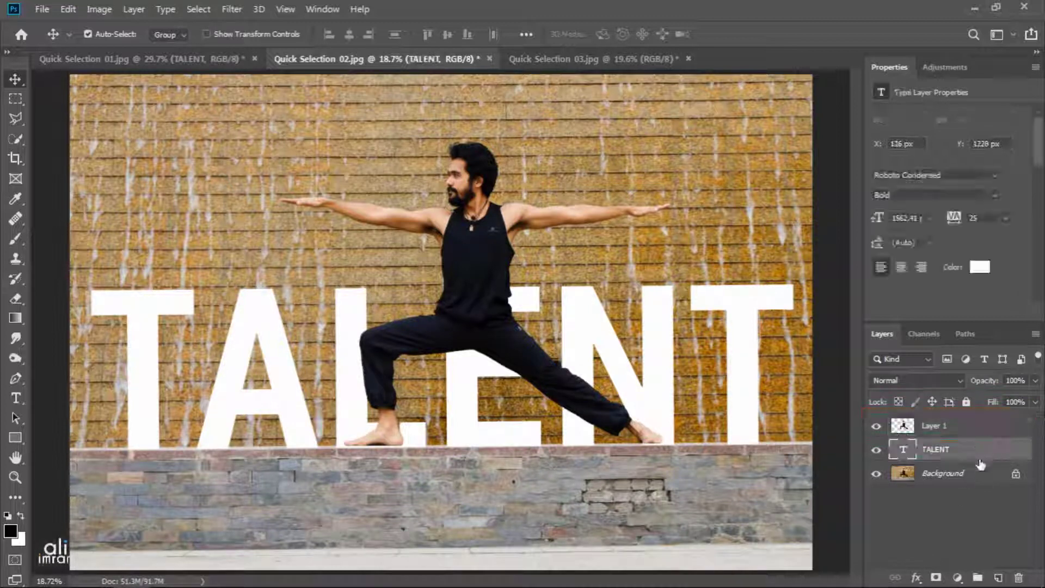
{"action": "left_click", "coordinate": [916, 578]}
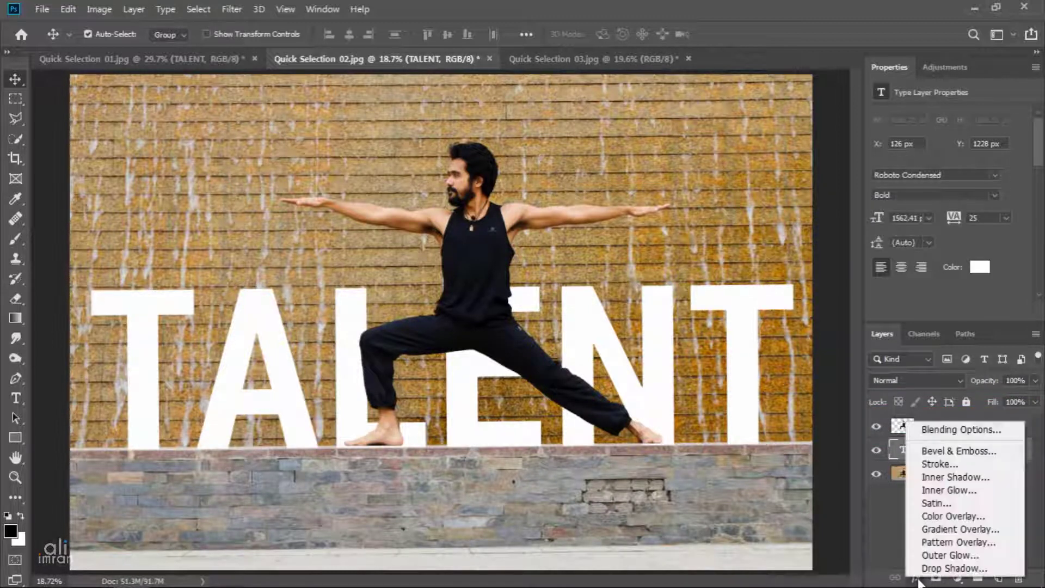
{"action": "left_click", "coordinate": [954, 529]}
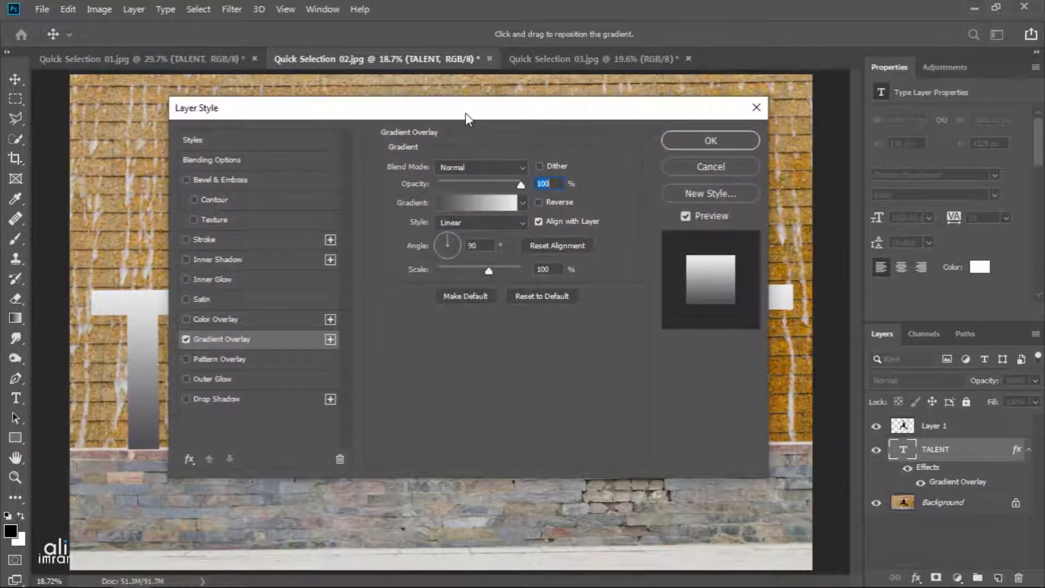
{"action": "left_click_drag", "start_coordinate": [465, 112], "coordinate": [458, 122]}
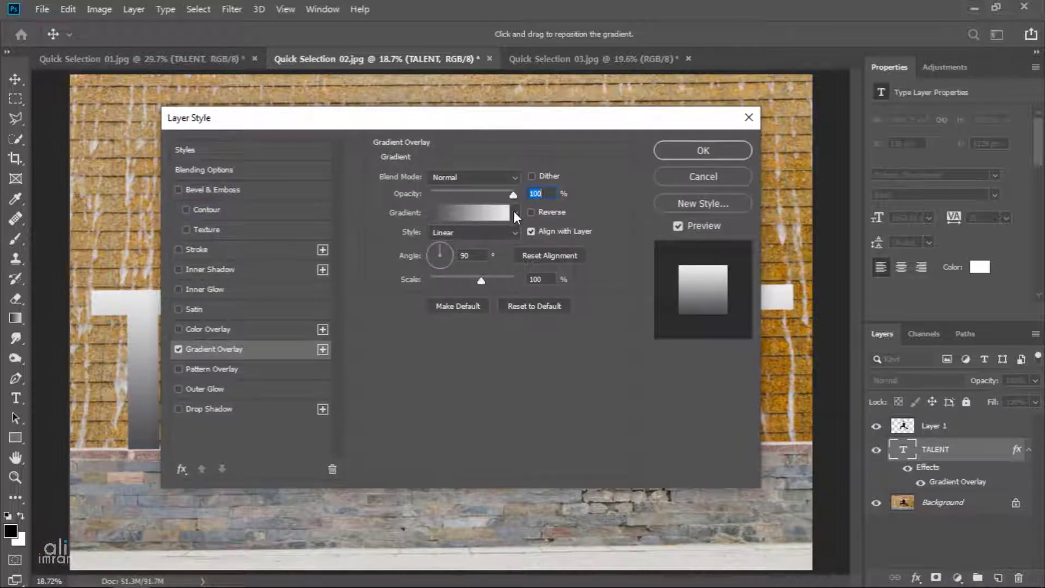
{"action": "left_click", "coordinate": [707, 150]}
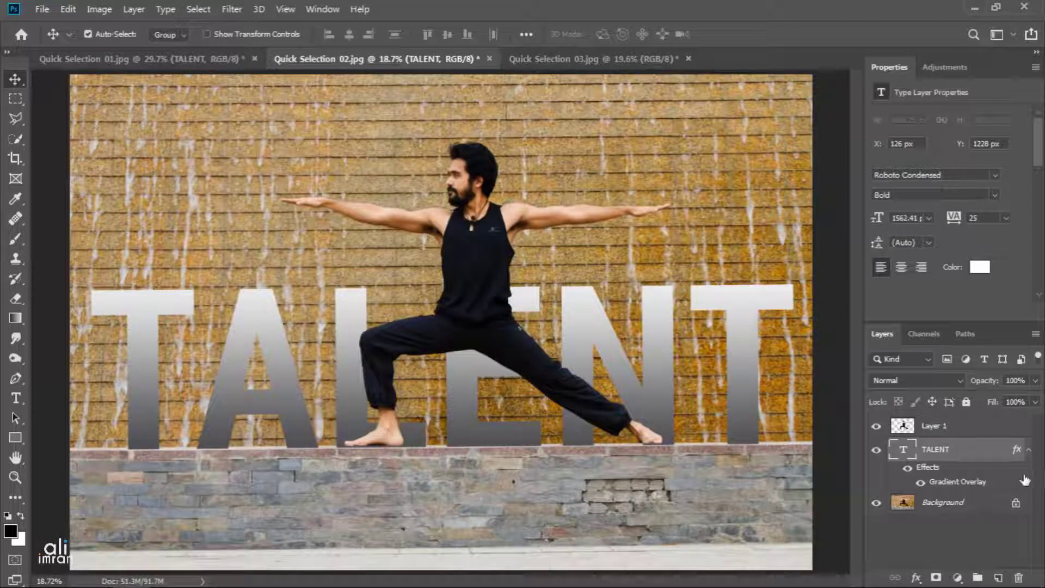
{"action": "left_click", "coordinate": [1029, 449]}
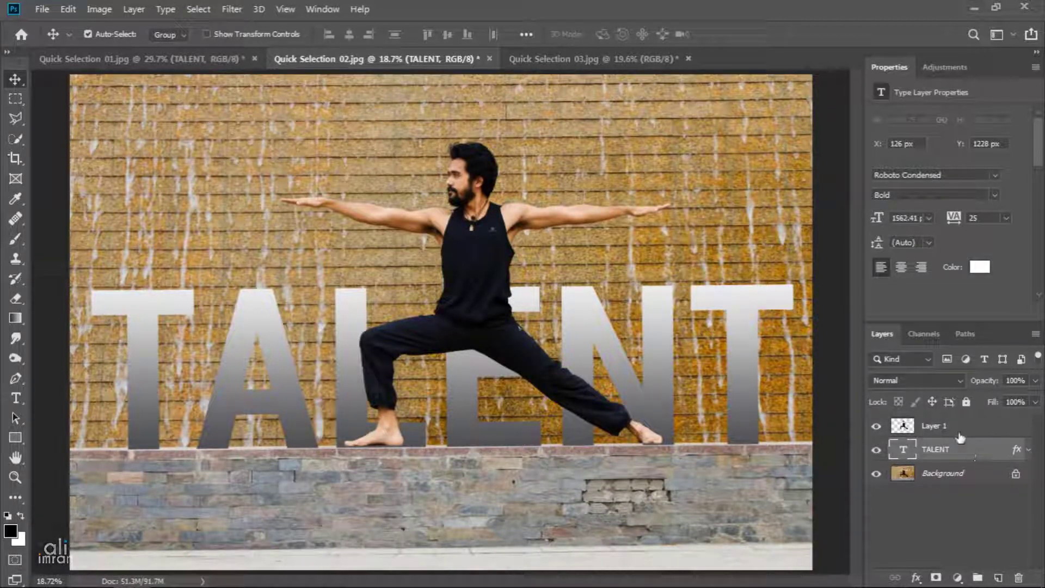
- Switch to the Quick Selection 03.jpg document
{"action": "left_click", "coordinate": [590, 58]}
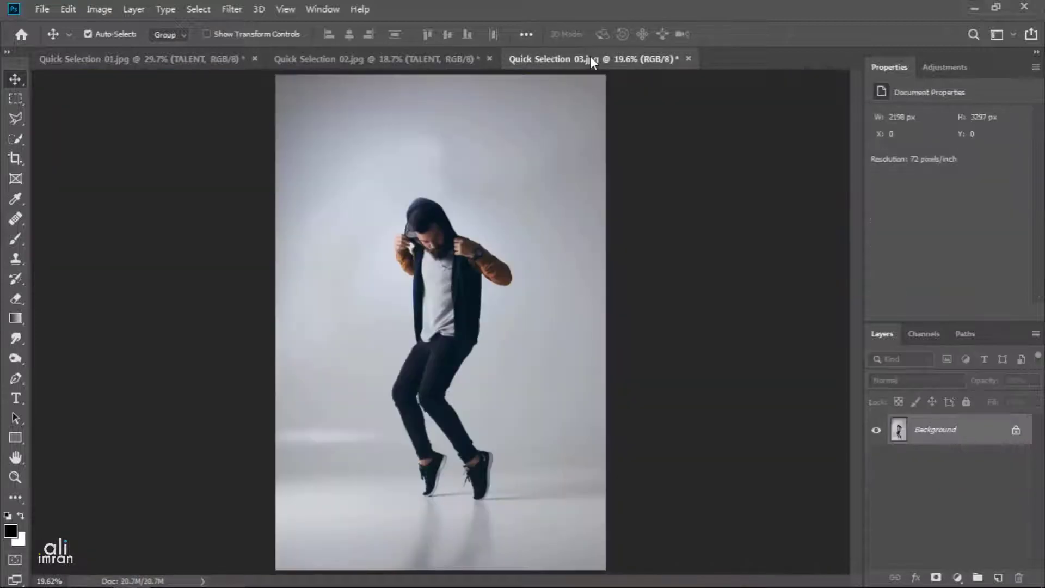
- Select the whole standing man in the hoodie with the Quick Selection tool
{"action": "left_click", "coordinate": [16, 139]}
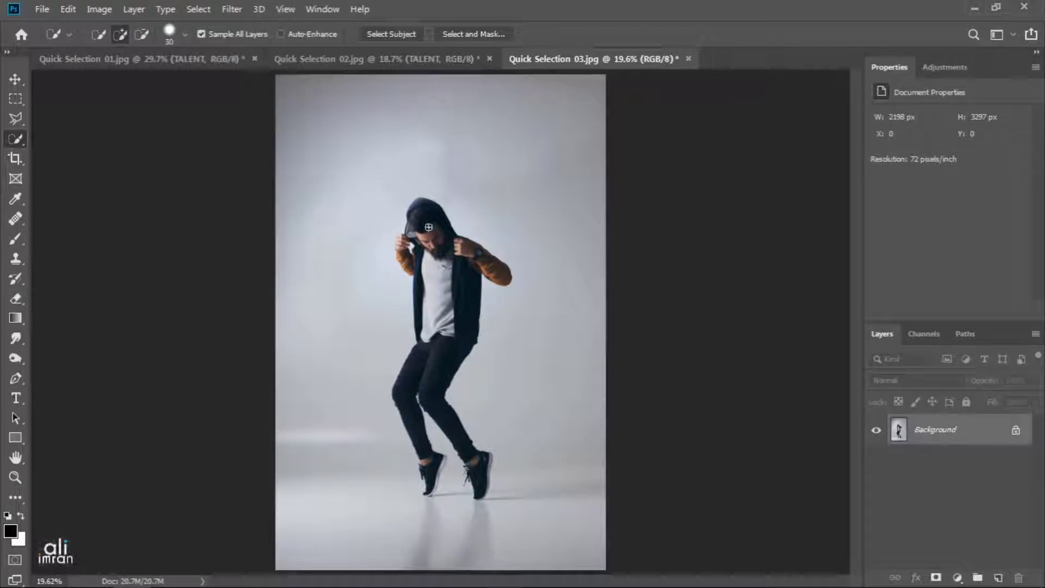
{"action": "left_click_drag", "start_coordinate": [429, 227], "coordinate": [428, 229]}
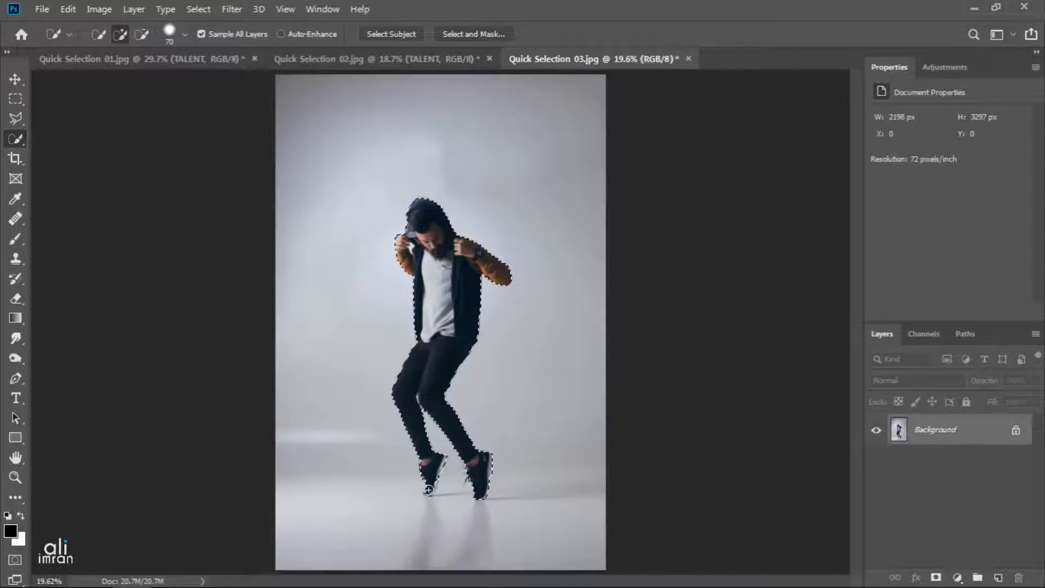
- Subtract the background beside the toe and dangling lace of the man's left-hand shoe from the selection, using a 9 px brush
{"action": "key", "text": "ctrl+plus"}
{"action": "key", "text": "ctrl+plus"}
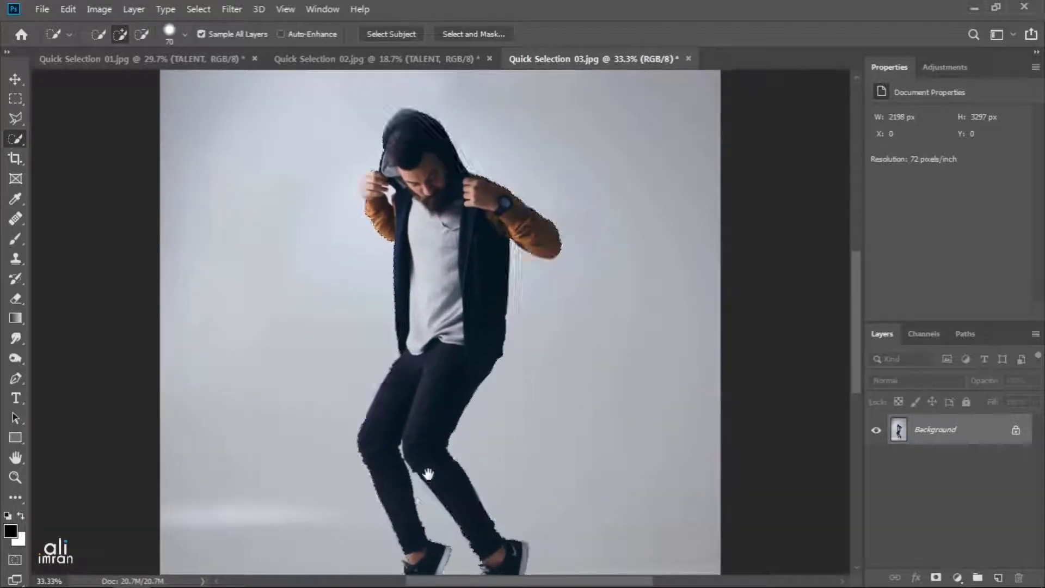
{"action": "left_click_drag", "start_coordinate": [428, 473], "coordinate": [444, 234]}
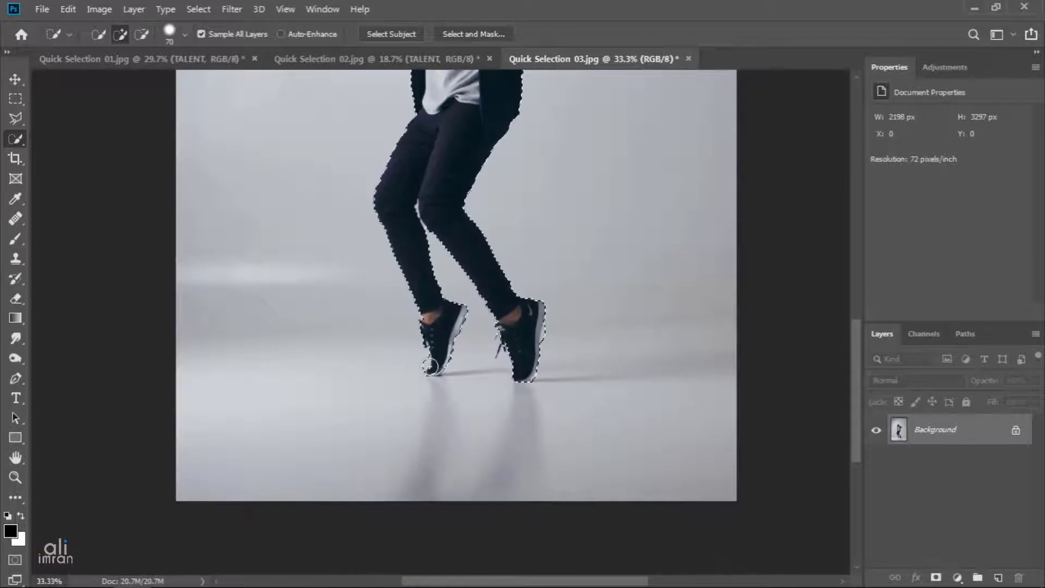
{"action": "key", "text": "ctrl+plus"}
{"action": "key", "text": "ctrl+plus"}
{"action": "key", "text": "ctrl+plus"}
{"action": "key", "text": "ctrl+plus"}
{"action": "key", "text": "ctrl+plus"}
{"action": "left_click_drag", "start_coordinate": [485, 253], "coordinate": [496, 192]}
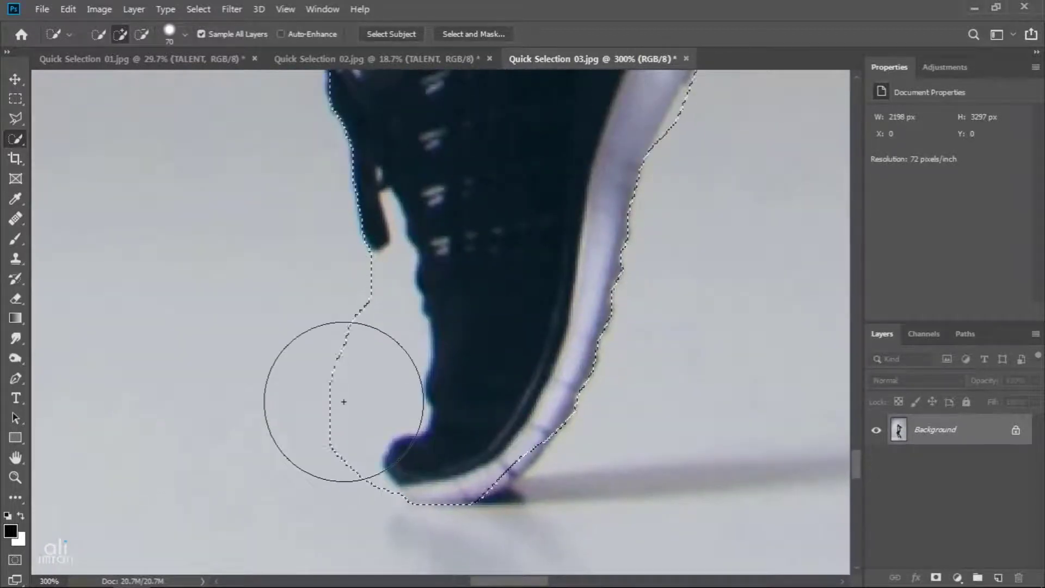
{"action": "key", "text": "bracketleft"}
{"action": "key", "text": "bracketleft"}
{"action": "key", "text": "bracketleft"}
{"action": "key", "text": "bracketleft"}
{"action": "key", "text": "bracketleft"}
{"action": "key", "text": "bracketleft"}
{"action": "key", "text": "bracketleft"}
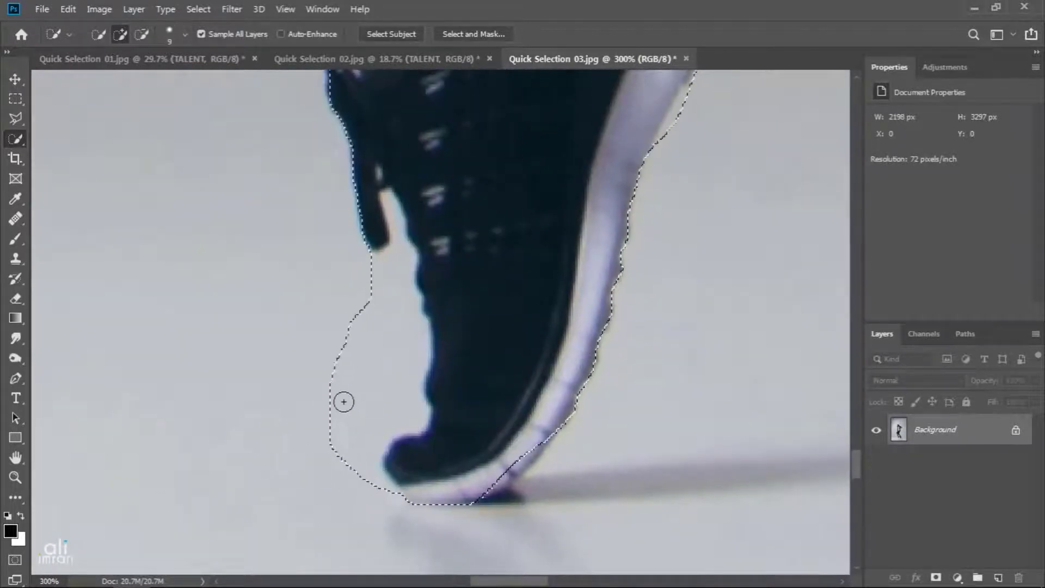
{"action": "mouse_move", "coordinate": [343, 402]}
{"action": "left_mouse_down"}
{"action": "mouse_move", "coordinate": [376, 303]}
{"action": "mouse_move", "coordinate": [383, 327]}
{"action": "mouse_move", "coordinate": [341, 425]}
{"action": "mouse_move", "coordinate": [394, 357]}
{"action": "mouse_move", "coordinate": [370, 462]}
{"action": "mouse_move", "coordinate": [409, 378]}
{"action": "mouse_move", "coordinate": [403, 261]}
{"action": "left_mouse_up"}
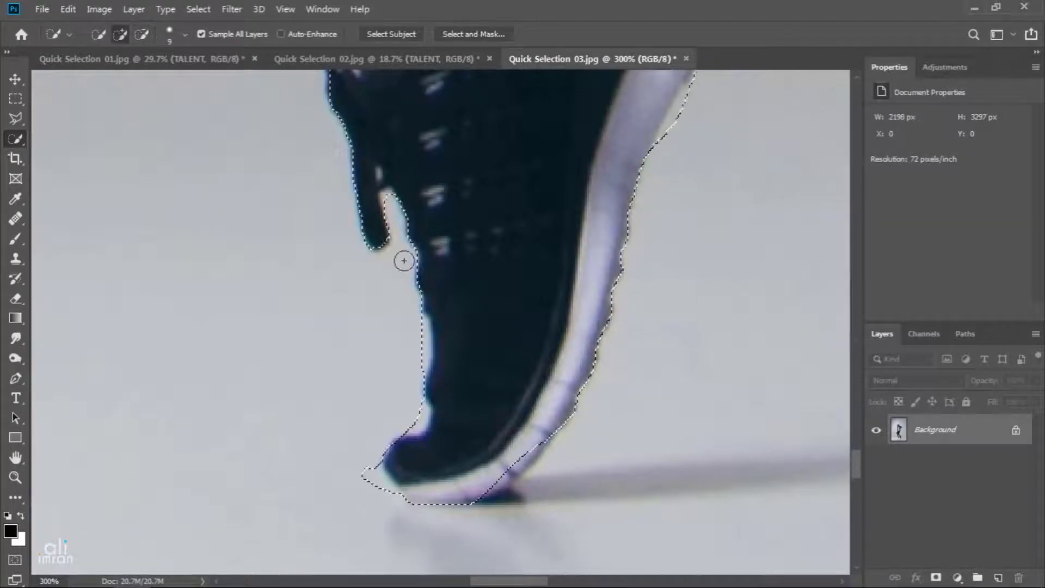
{"action": "mouse_move", "coordinate": [376, 495]}
{"action": "left_mouse_down"}
{"action": "mouse_move", "coordinate": [394, 501]}
{"action": "mouse_move", "coordinate": [419, 414]}
{"action": "mouse_move", "coordinate": [420, 328]}
{"action": "left_mouse_up"}
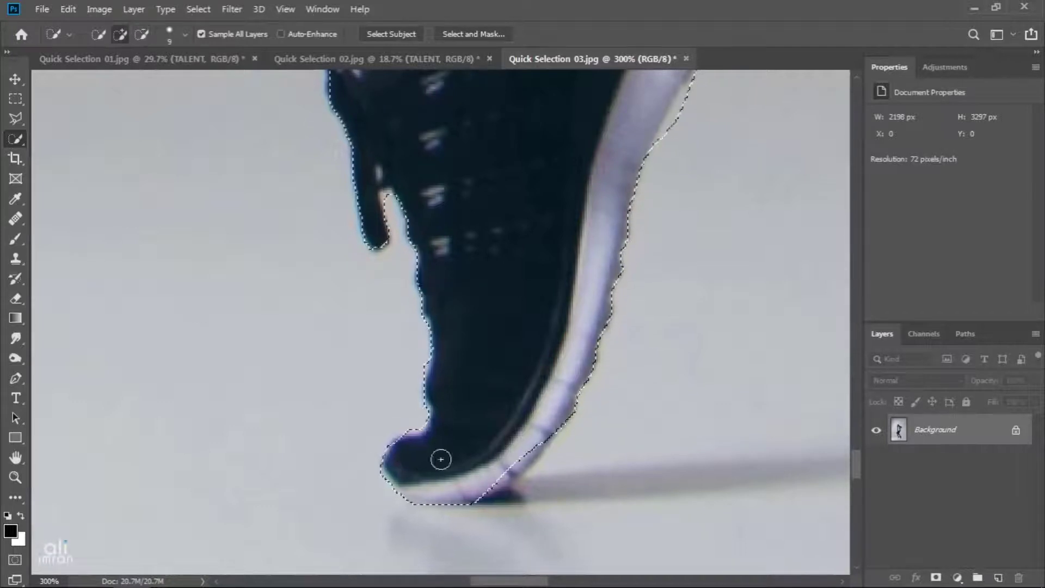
- Refine the selection at the tongue of the left-hand shoe with a 5 px brush so its pointed tip is included
{"action": "left_click_drag", "start_coordinate": [529, 346], "coordinate": [327, 484]}
{"action": "mouse_move", "coordinate": [186, 331]}
{"action": "left_mouse_down"}
{"action": "mouse_move", "coordinate": [193, 373]}
{"action": "mouse_move", "coordinate": [187, 340]}
{"action": "left_mouse_up"}
{"action": "key", "text": "bracketleft"}
{"action": "key", "text": "bracketleft"}
{"action": "key", "text": "bracketleft"}
{"action": "key", "text": "bracketleft"}
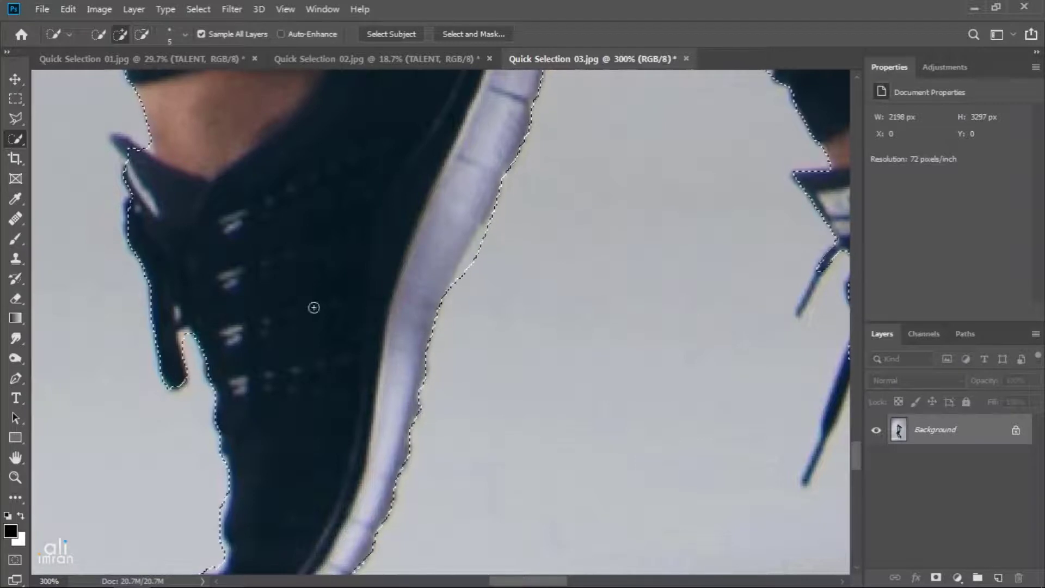
{"action": "left_click_drag", "start_coordinate": [314, 307], "coordinate": [319, 427]}
{"action": "left_click_drag", "start_coordinate": [135, 270], "coordinate": [116, 263]}
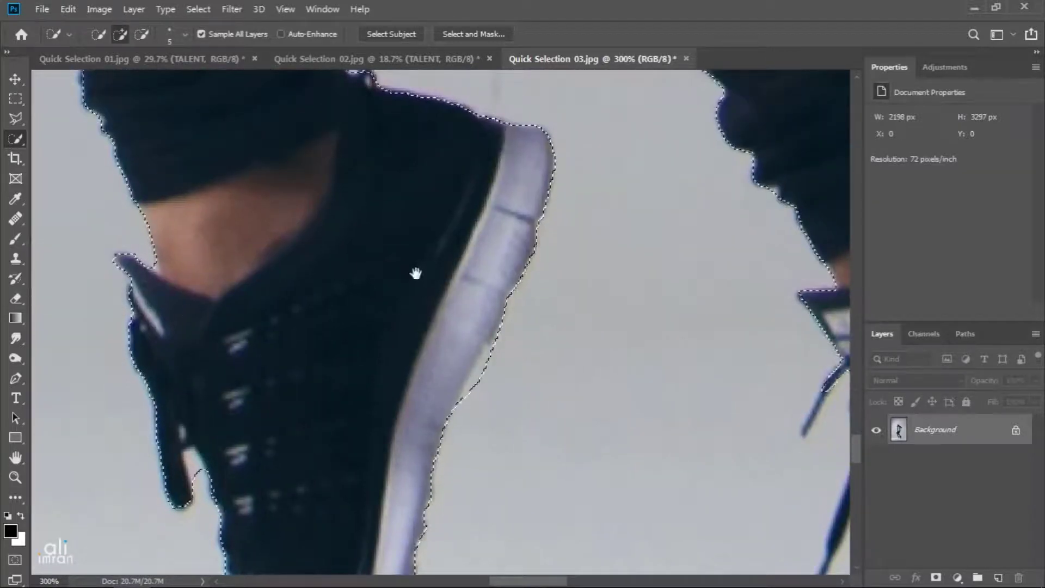
- Trim the excess background from the selection along the white soles, down to the toe of the right-hand shoe
{"action": "left_click_drag", "start_coordinate": [789, 425], "coordinate": [560, 289]}
{"action": "left_click_drag", "start_coordinate": [632, 201], "coordinate": [558, 358]}
{"action": "mouse_move", "coordinate": [594, 233]}
{"action": "left_mouse_down"}
{"action": "mouse_move", "coordinate": [581, 371]}
{"action": "mouse_move", "coordinate": [564, 351]}
{"action": "mouse_move", "coordinate": [576, 296]}
{"action": "left_mouse_up"}
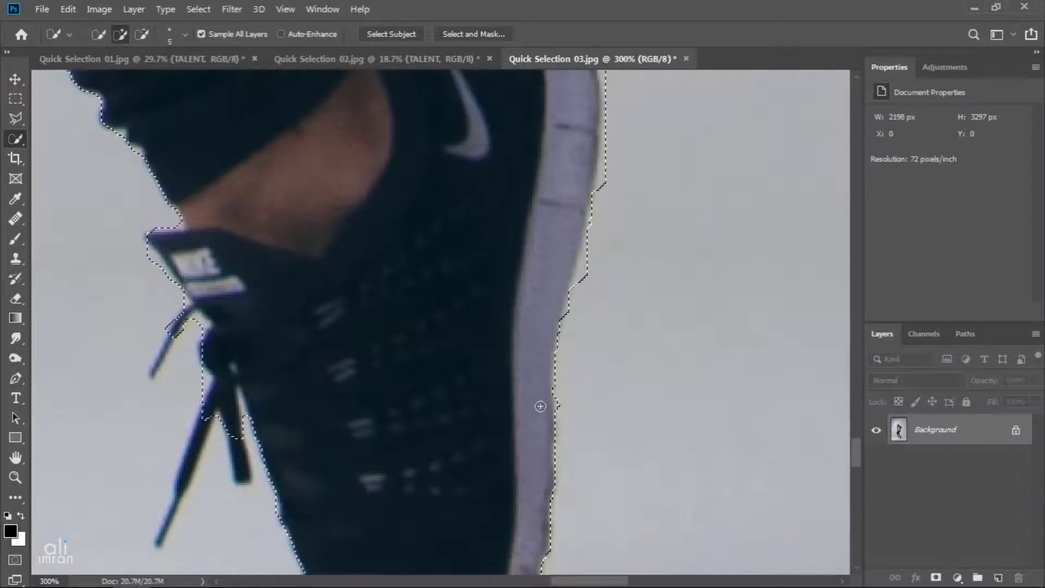
{"action": "left_click_drag", "start_coordinate": [573, 242], "coordinate": [542, 336]}
{"action": "mouse_move", "coordinate": [537, 385]}
{"action": "left_mouse_down"}
{"action": "mouse_move", "coordinate": [536, 361]}
{"action": "mouse_move", "coordinate": [549, 307]}
{"action": "mouse_move", "coordinate": [529, 412]}
{"action": "mouse_move", "coordinate": [551, 405]}
{"action": "mouse_move", "coordinate": [551, 430]}
{"action": "mouse_move", "coordinate": [518, 434]}
{"action": "left_mouse_up"}
{"action": "left_click_drag", "start_coordinate": [553, 292], "coordinate": [608, 193]}
{"action": "left_click_drag", "start_coordinate": [539, 474], "coordinate": [620, 307]}
{"action": "left_click_drag", "start_coordinate": [665, 362], "coordinate": [630, 426]}
{"action": "key", "text": "ctrl+z"}
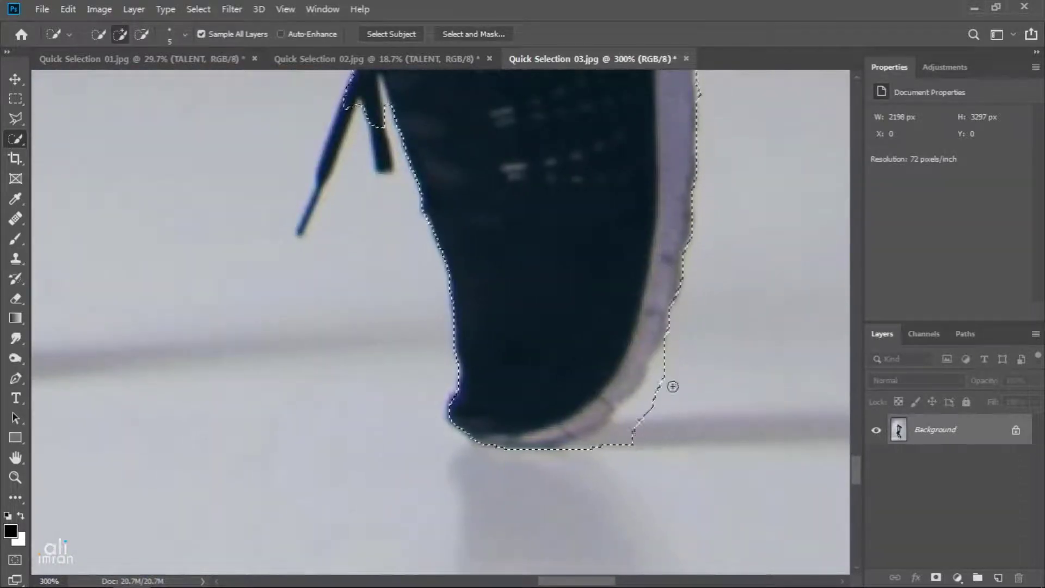
{"action": "mouse_move", "coordinate": [672, 386]}
{"action": "left_mouse_down"}
{"action": "mouse_move", "coordinate": [612, 443]}
{"action": "mouse_move", "coordinate": [630, 448]}
{"action": "mouse_move", "coordinate": [644, 401]}
{"action": "mouse_move", "coordinate": [563, 454]}
{"action": "mouse_move", "coordinate": [637, 420]}
{"action": "mouse_move", "coordinate": [674, 355]}
{"action": "mouse_move", "coordinate": [635, 406]}
{"action": "left_mouse_up"}
- Add the right-hand shoe's loose laces to the selection with a 3 px brush and subtract the background gaps between them
{"action": "mouse_move", "coordinate": [515, 320]}
{"action": "left_mouse_down"}
{"action": "mouse_move", "coordinate": [532, 430]}
{"action": "mouse_move", "coordinate": [603, 533]}
{"action": "left_mouse_up"}
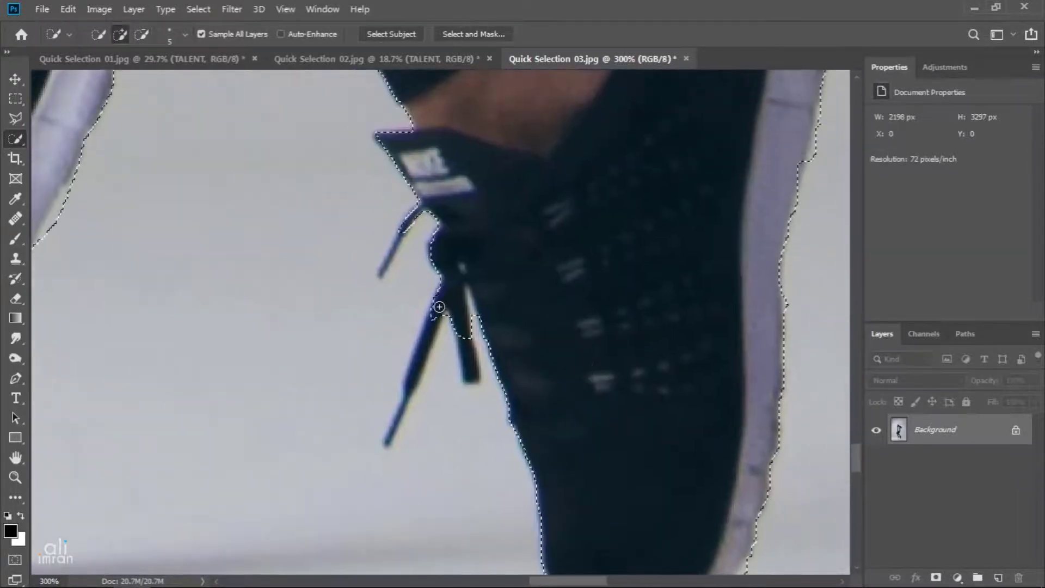
{"action": "key", "text": "bracketleft"}
{"action": "key", "text": "bracketleft"}
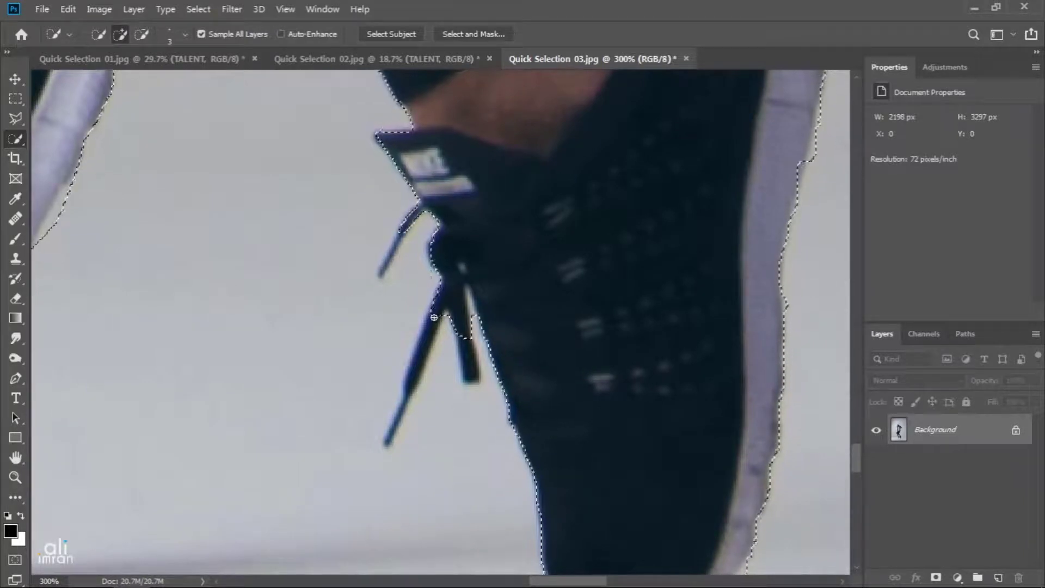
{"action": "mouse_move", "coordinate": [434, 317]}
{"action": "left_mouse_down"}
{"action": "mouse_move", "coordinate": [388, 445]}
{"action": "mouse_move", "coordinate": [429, 353]}
{"action": "mouse_move", "coordinate": [424, 342]}
{"action": "mouse_move", "coordinate": [417, 373]}
{"action": "left_mouse_up"}
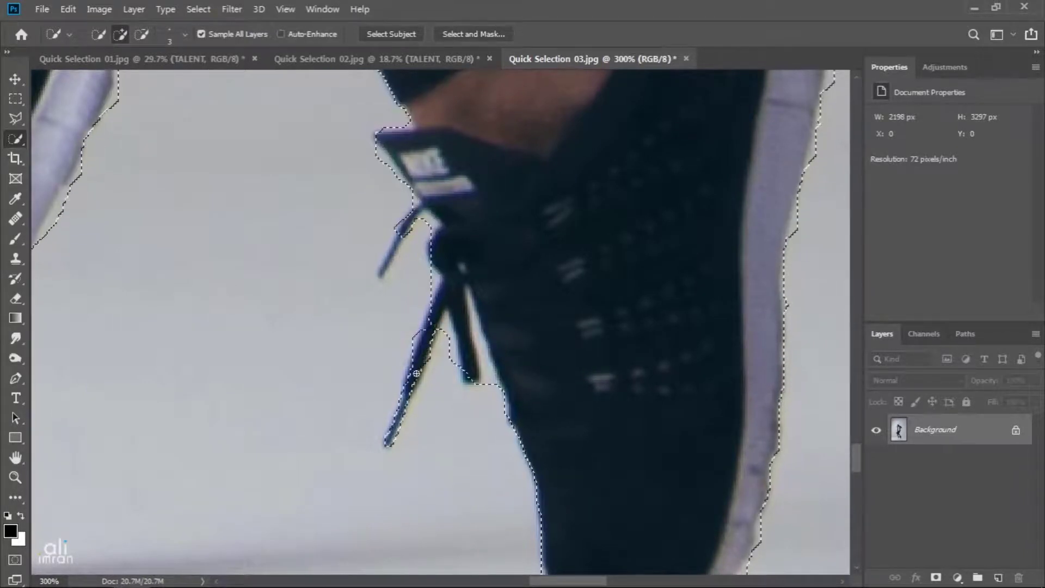
{"action": "left_click", "coordinate": [445, 343], "text": "alt"}
{"action": "left_click_drag", "start_coordinate": [486, 373], "coordinate": [476, 333]}
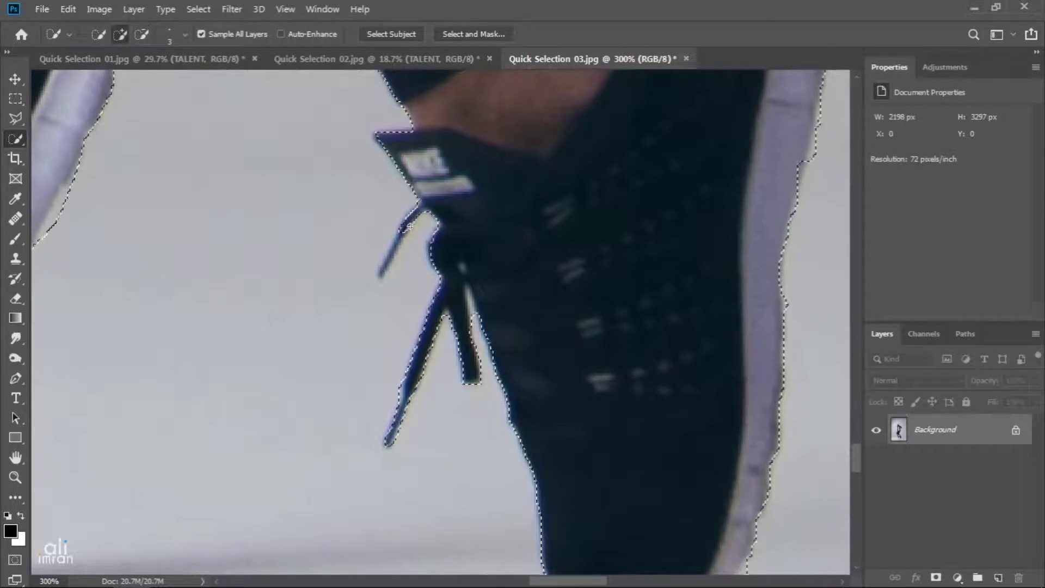
{"action": "left_click_drag", "start_coordinate": [554, 258], "coordinate": [568, 348]}
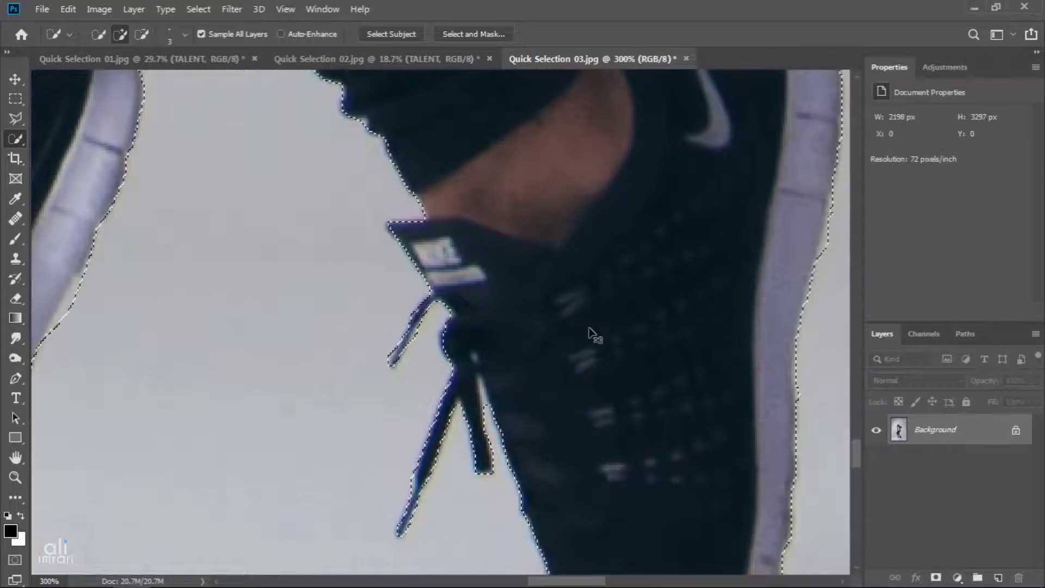
- Copy the selected man, paste him onto a new layer and check the cutout with the Background layer briefly hidden
{"action": "key", "text": "ctrl+0"}
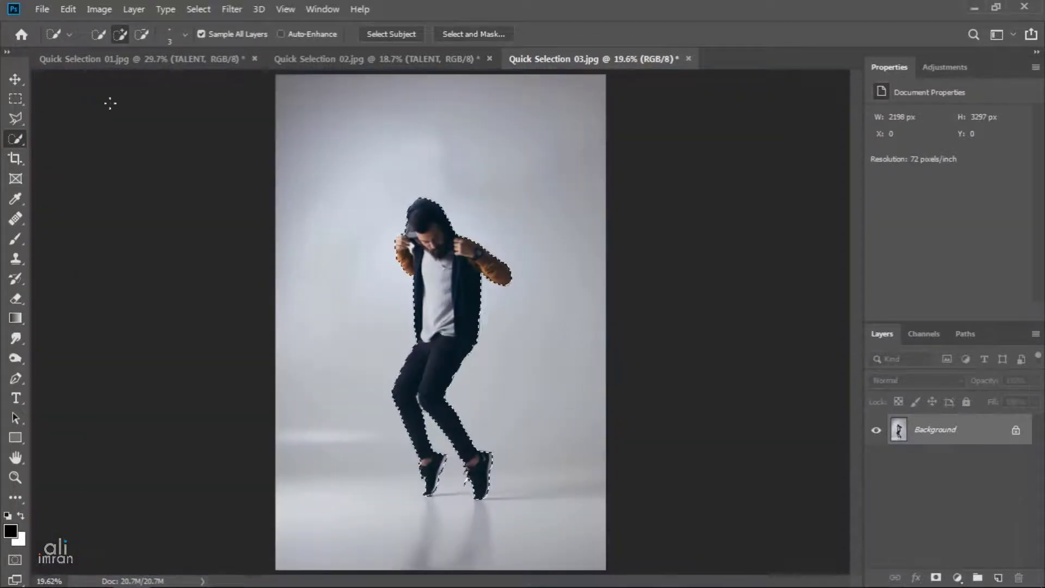
{"action": "left_click", "coordinate": [16, 79]}
{"action": "left_click", "coordinate": [69, 11]}
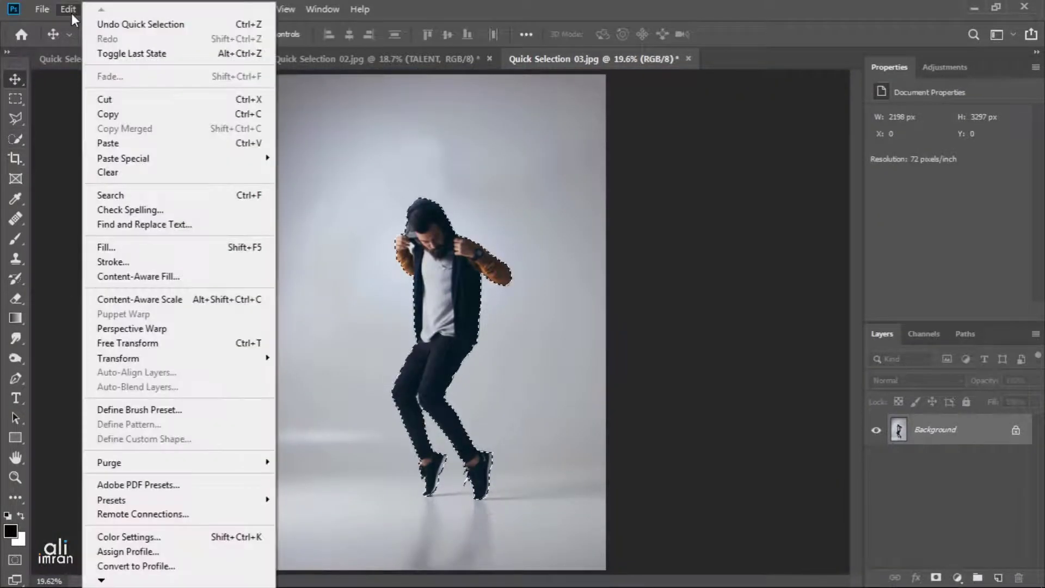
{"action": "left_click", "coordinate": [158, 114]}
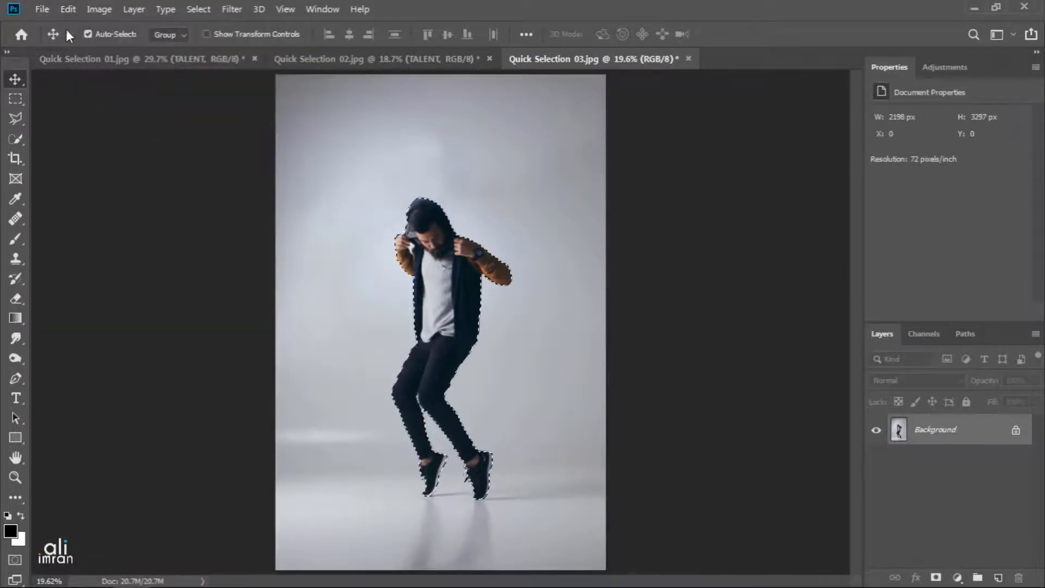
{"action": "left_click", "coordinate": [67, 10]}
{"action": "left_click", "coordinate": [172, 143]}
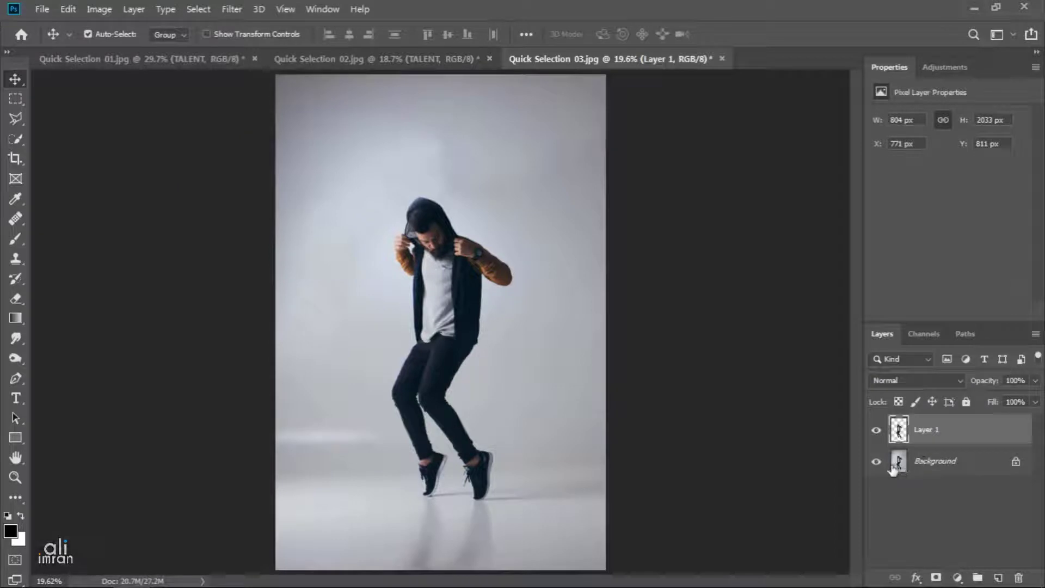
{"action": "left_click", "coordinate": [874, 463]}
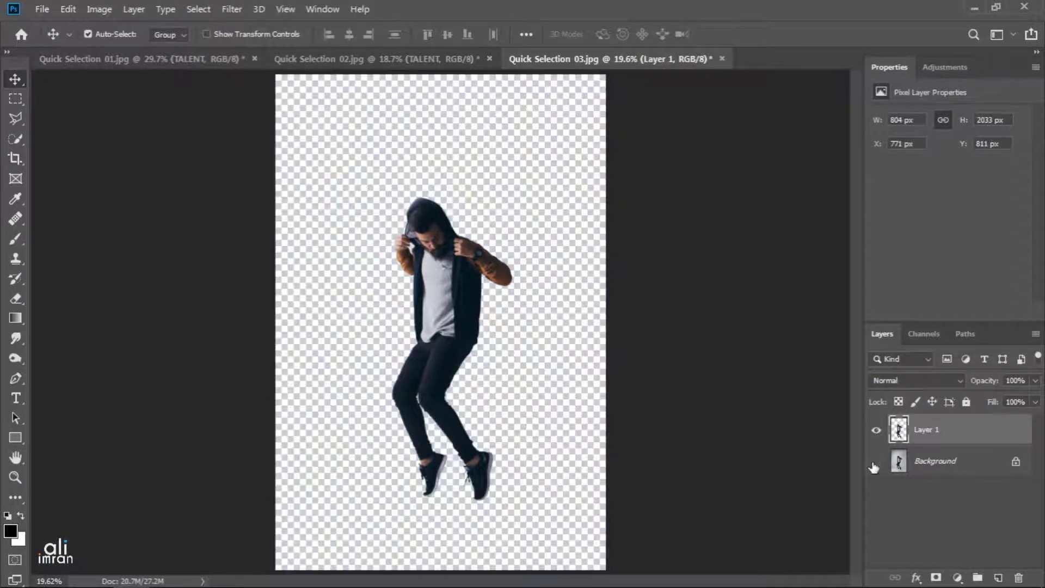
{"action": "left_click", "coordinate": [875, 463]}
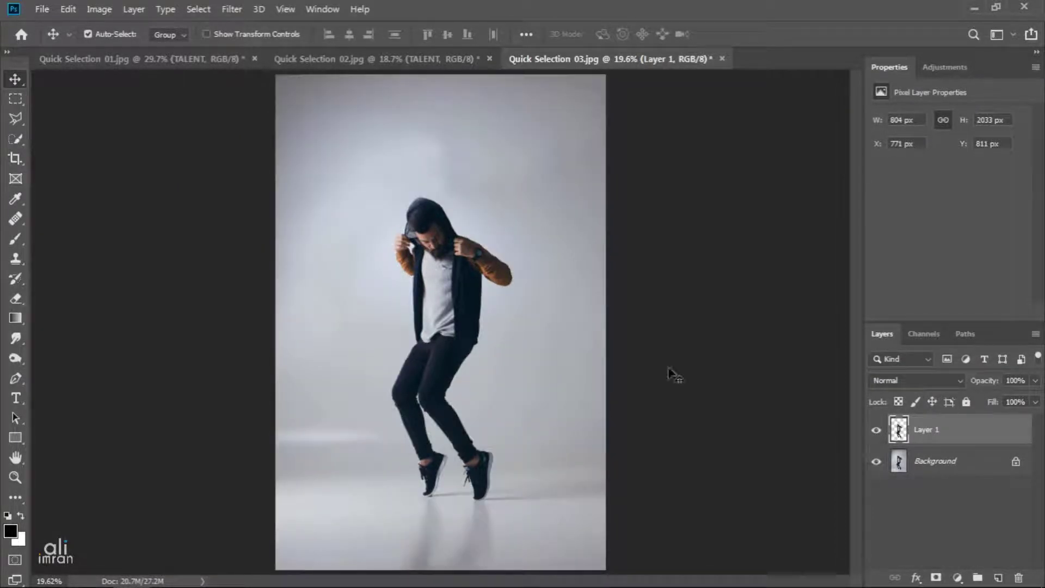
- Copy the TALENT text layer from Quick Selection 01.jpg into Quick Selection 03.jpg and place it beneath the man's cutout layer
{"action": "left_click", "coordinate": [120, 62]}
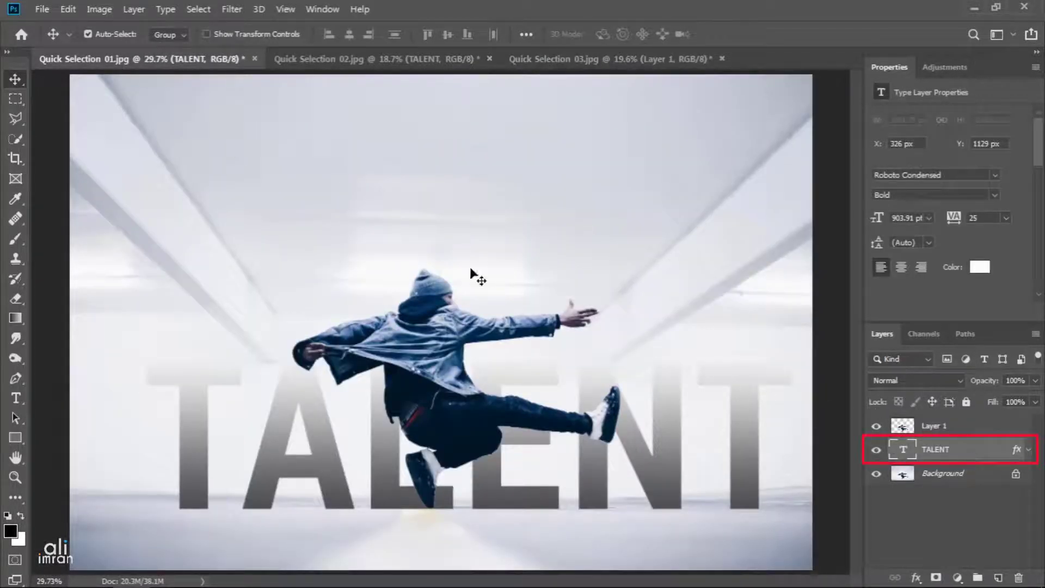
{"action": "left_click", "coordinate": [64, 11]}
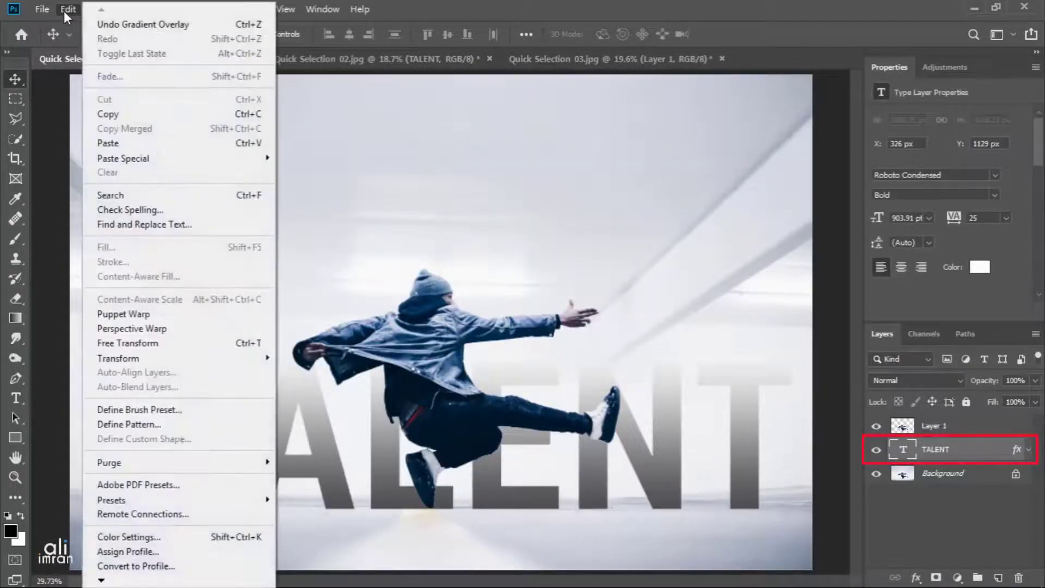
{"action": "left_click", "coordinate": [138, 111]}
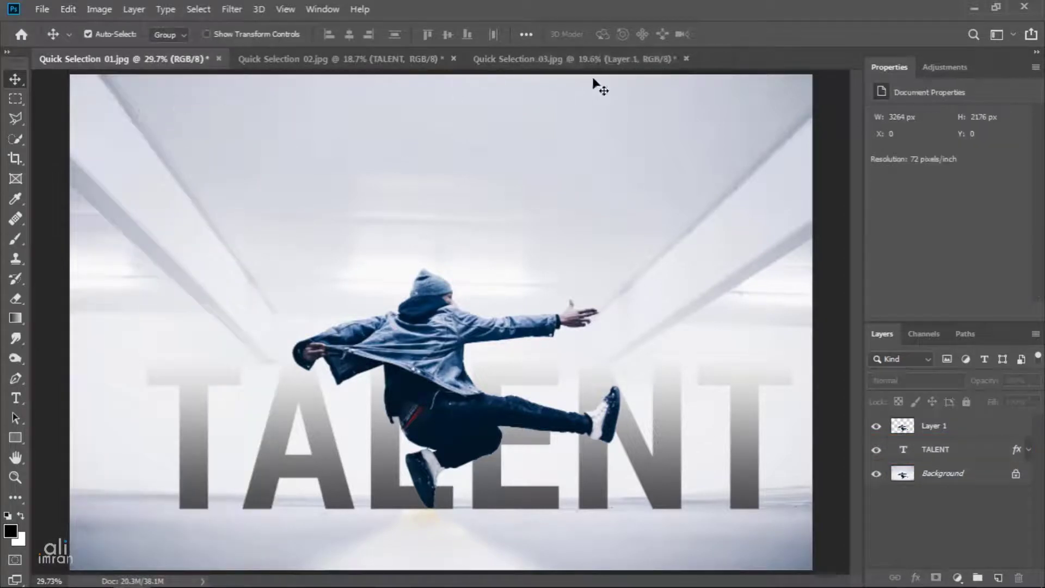
{"action": "left_click", "coordinate": [610, 63]}
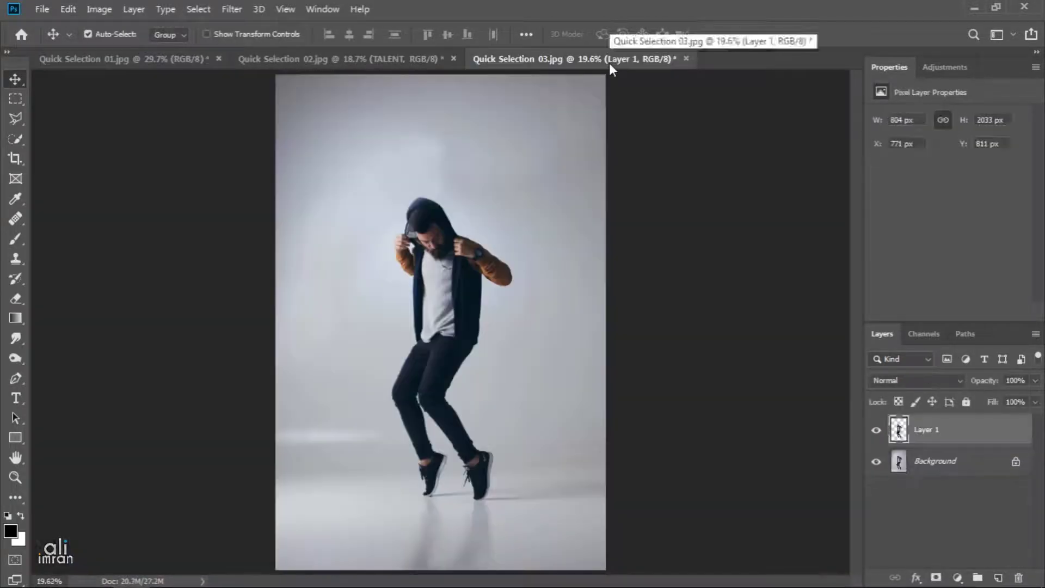
{"action": "left_click", "coordinate": [70, 9]}
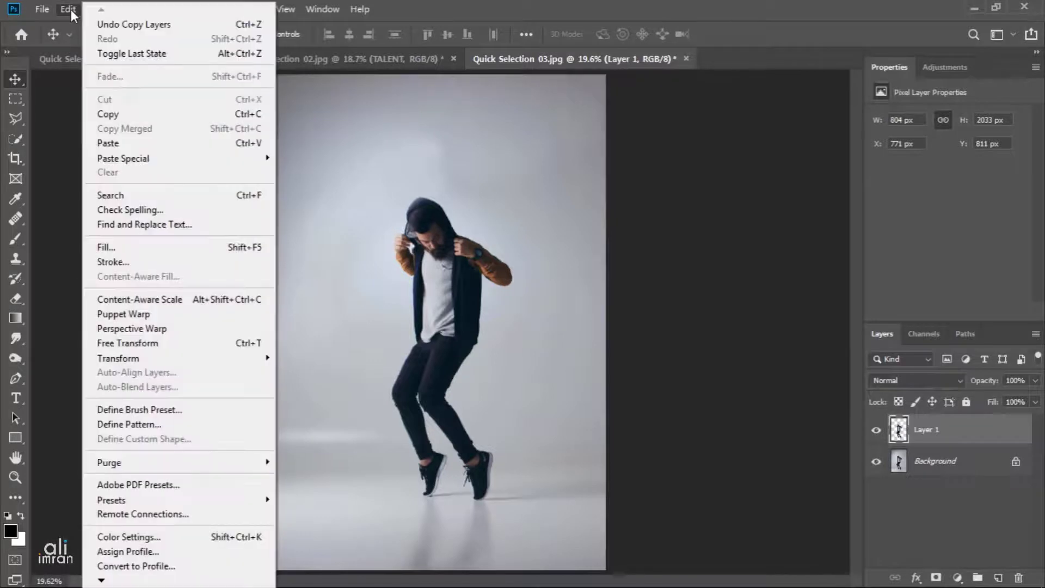
{"action": "left_click", "coordinate": [172, 144]}
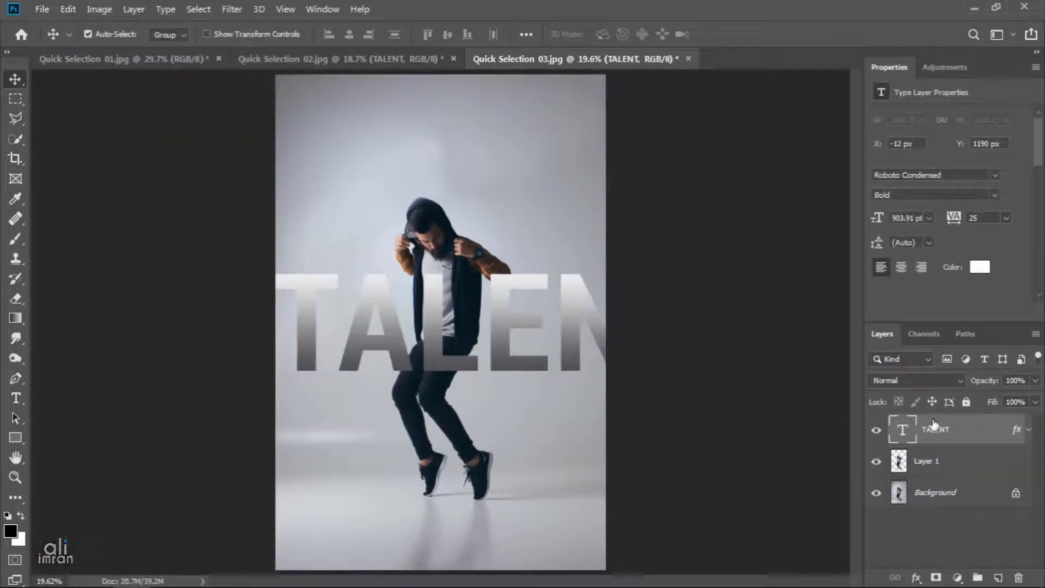
{"action": "left_click_drag", "start_coordinate": [953, 434], "coordinate": [950, 480]}
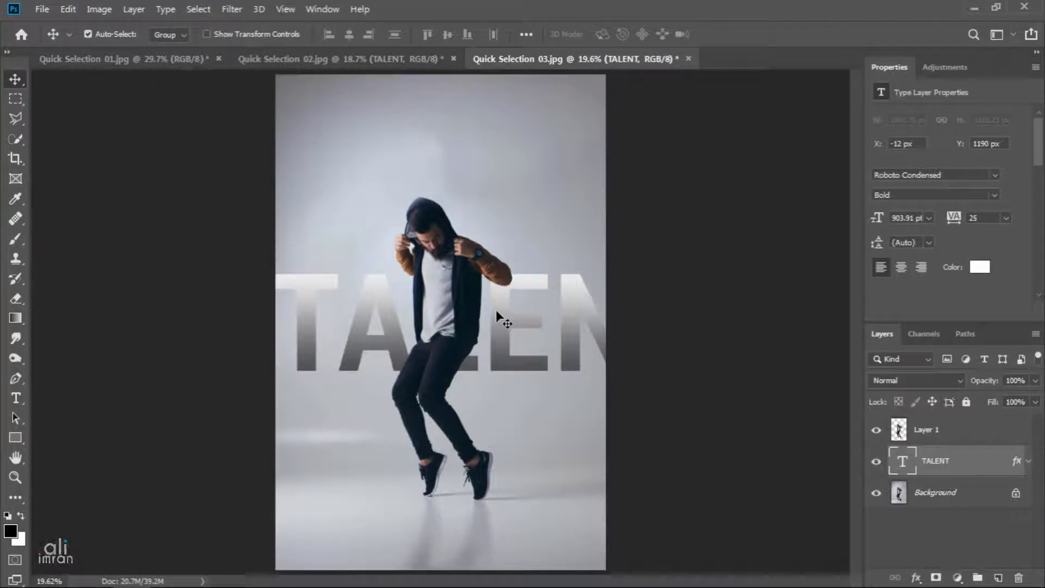
- Lower the TALENT title and scale it to 72.63% with Free Transform so the whole word fits the photo's width
{"action": "left_click_drag", "start_coordinate": [496, 312], "coordinate": [499, 377]}
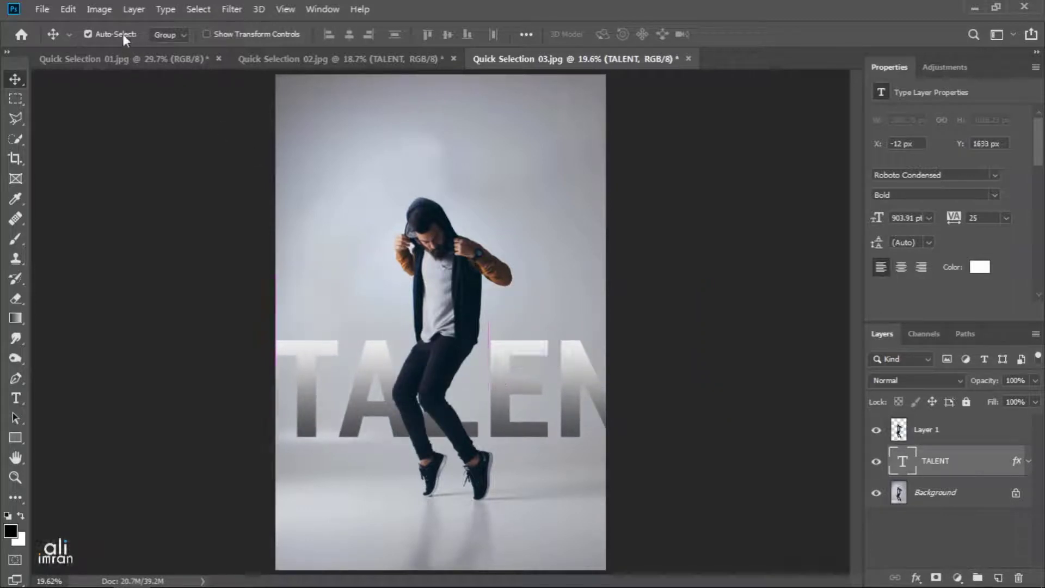
{"action": "left_click", "coordinate": [68, 9]}
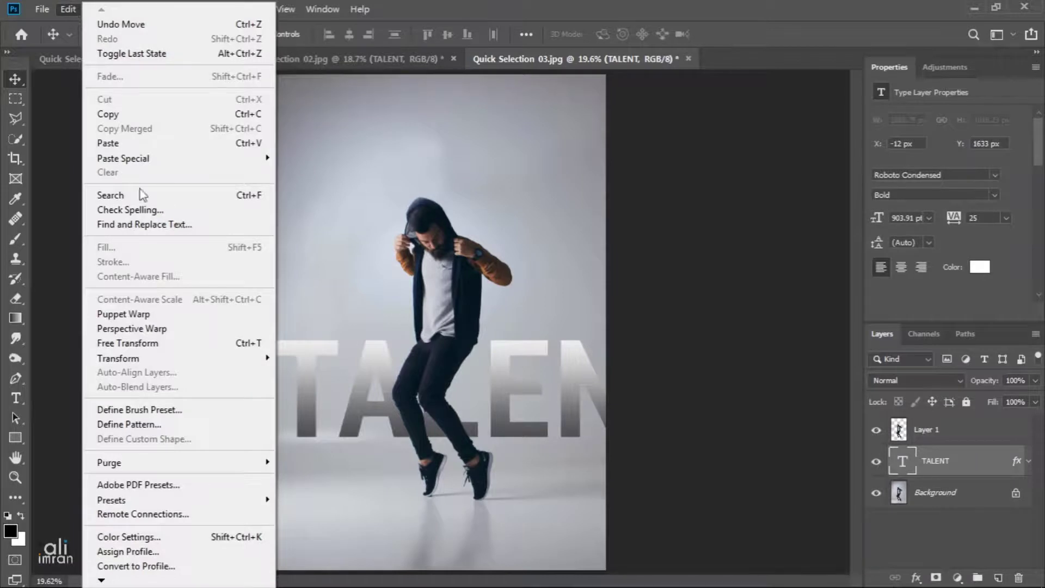
{"action": "left_click", "coordinate": [191, 346]}
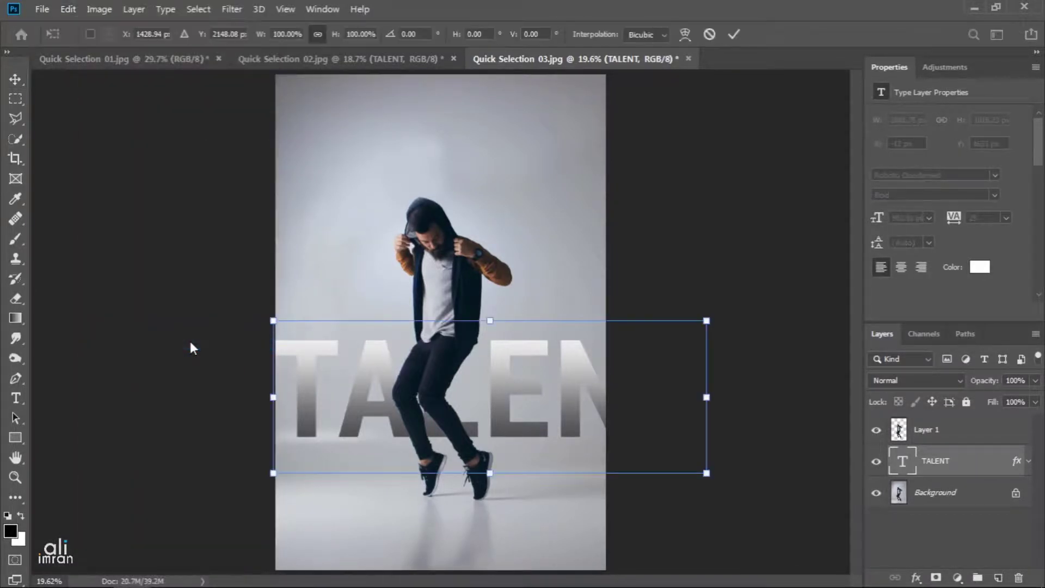
{"action": "left_click_drag", "start_coordinate": [707, 401], "coordinate": [591, 400]}
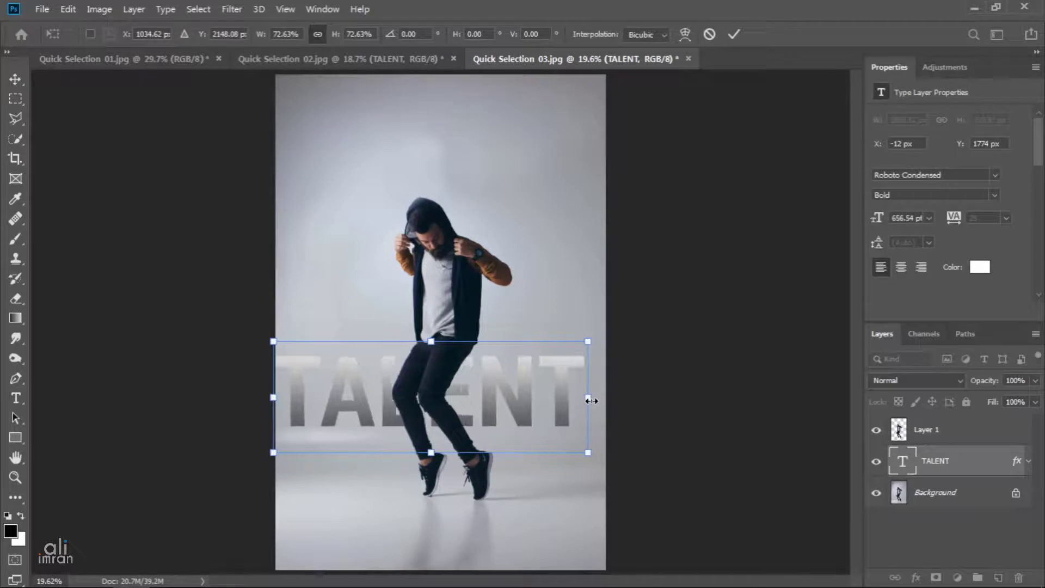
{"action": "left_click", "coordinate": [733, 34]}
- Position the TALENT title behind the man's shoes at X 85 px, Y 2236 px and check the composition with the Background briefly hidden
{"action": "left_click_drag", "start_coordinate": [487, 388], "coordinate": [501, 456]}
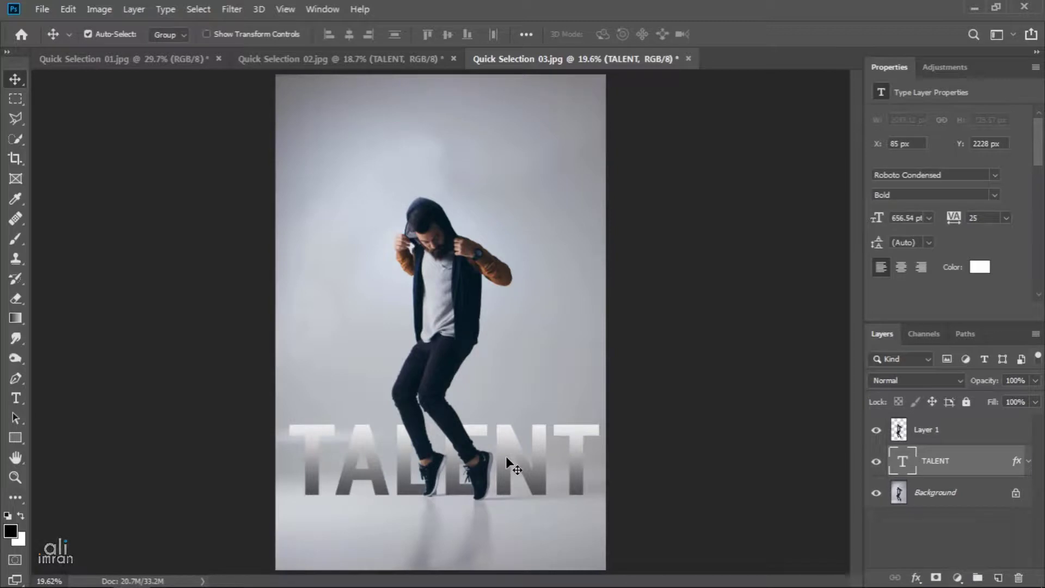
{"action": "key", "text": "Down"}
{"action": "key", "text": "Down"}
{"action": "key", "text": "Down"}
{"action": "key", "text": "Down"}
{"action": "key", "text": "Down"}
{"action": "key", "text": "Down"}
{"action": "key", "text": "Down"}
{"action": "key", "text": "Down"}
{"action": "key", "text": "Down"}
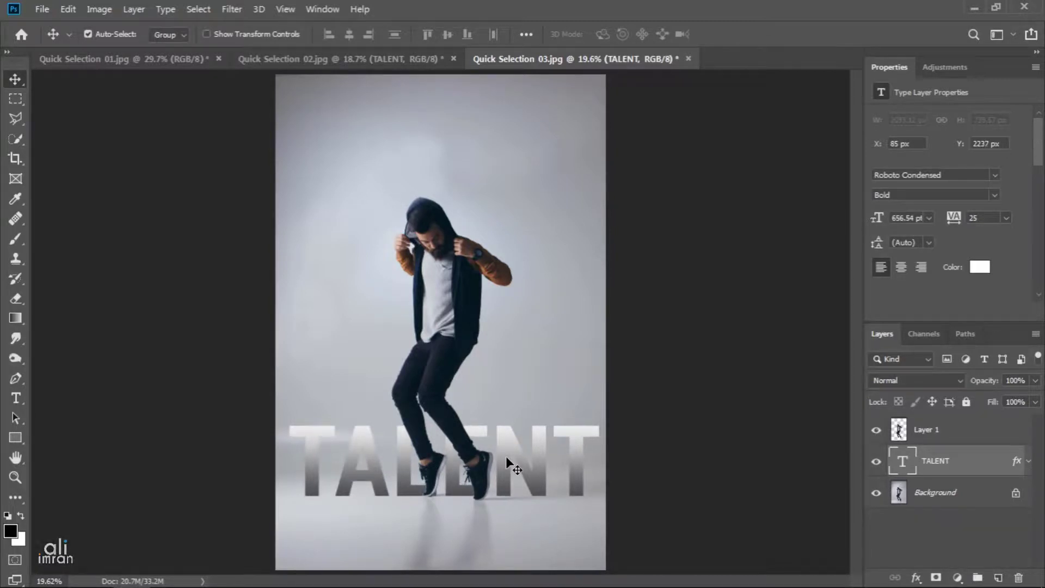
{"action": "key", "text": "Up"}
{"action": "left_click", "coordinate": [876, 494]}
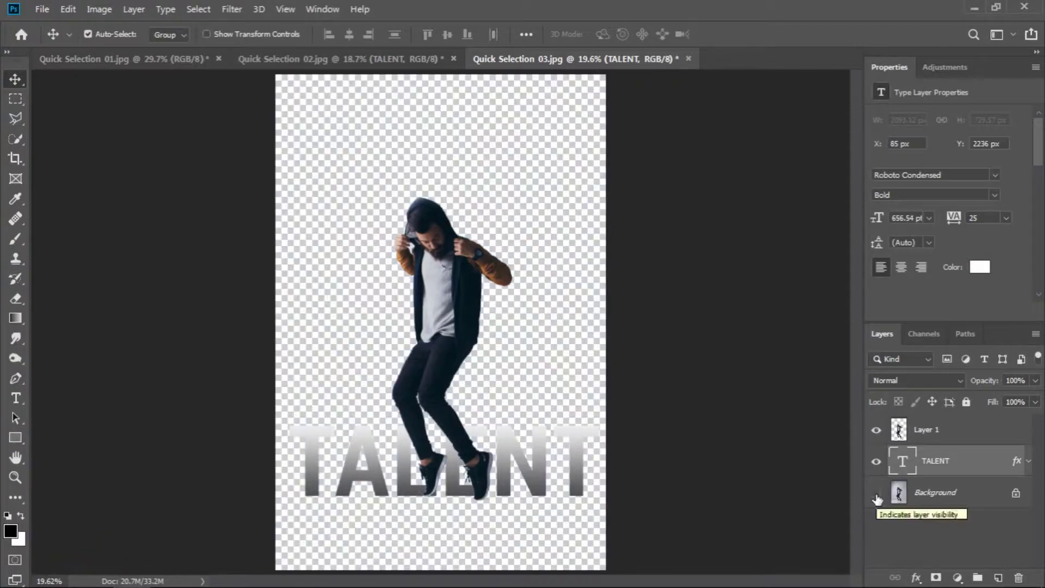
{"action": "left_click", "coordinate": [877, 495]}
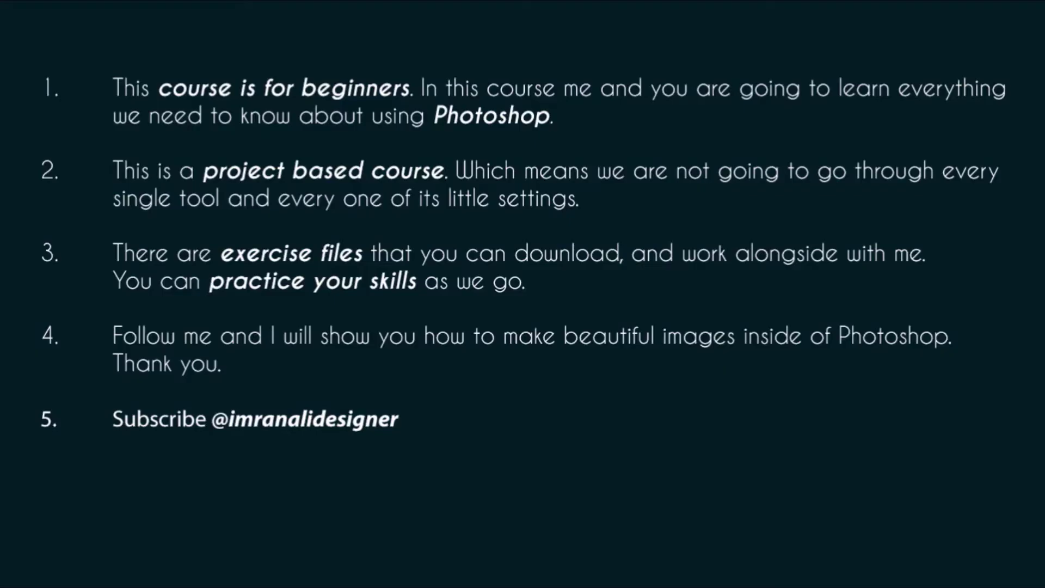